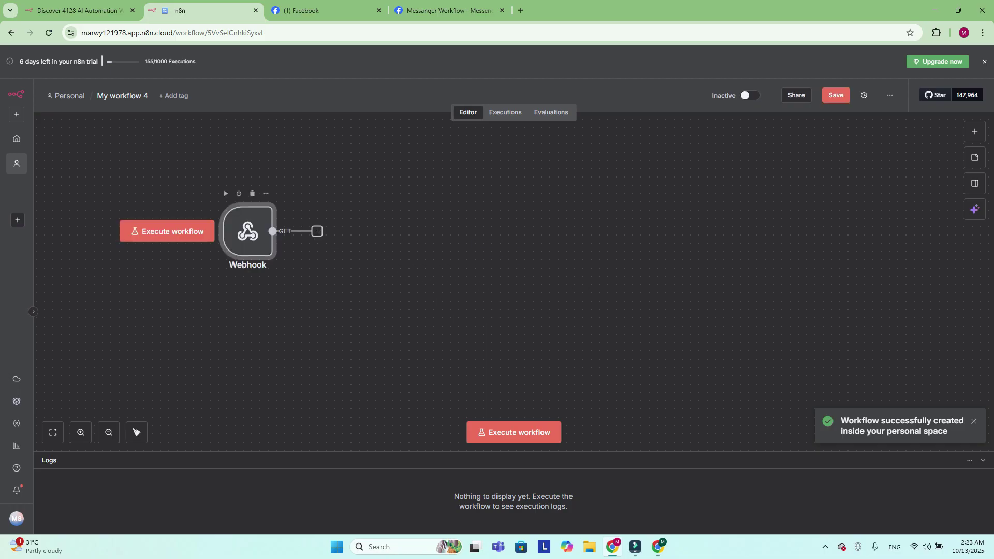
Leave the lone Webhook node as is and search 'meta' in a new browser tab
{"action": "left_click_drag", "start_coordinate": [256, 215], "coordinate": [362, 237]}
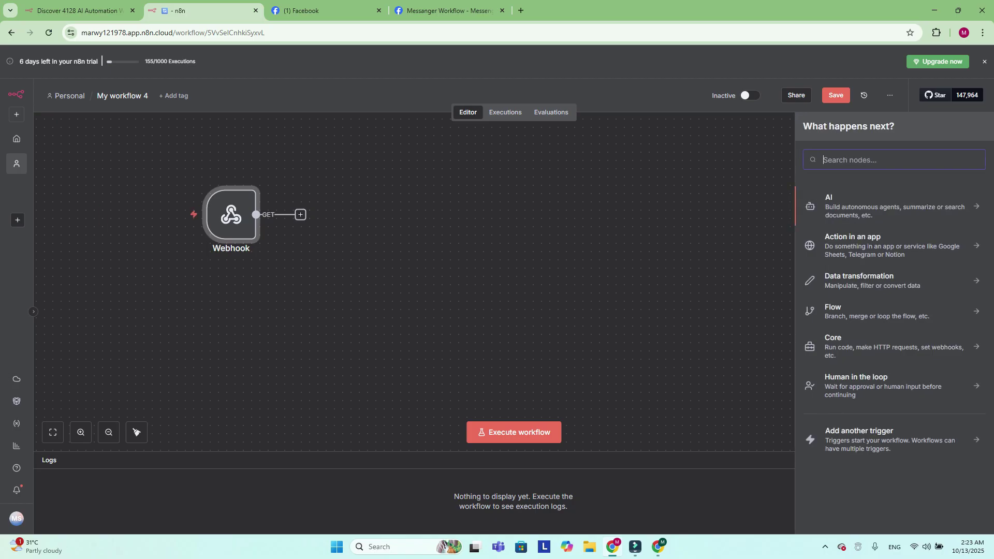
{"action": "key", "text": "Escape"}
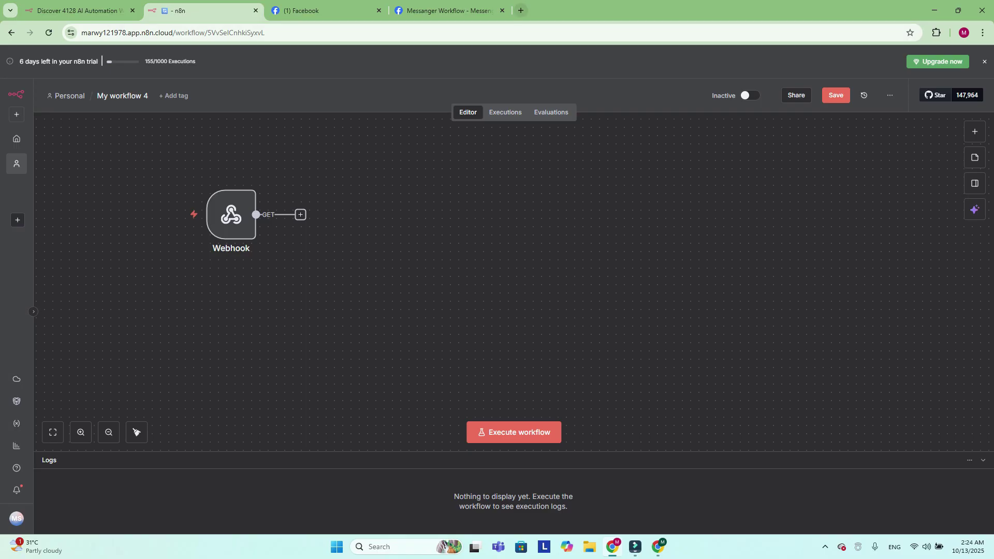
{"action": "key", "text": "ctrl+t"}
{"action": "type", "text": "meta"}
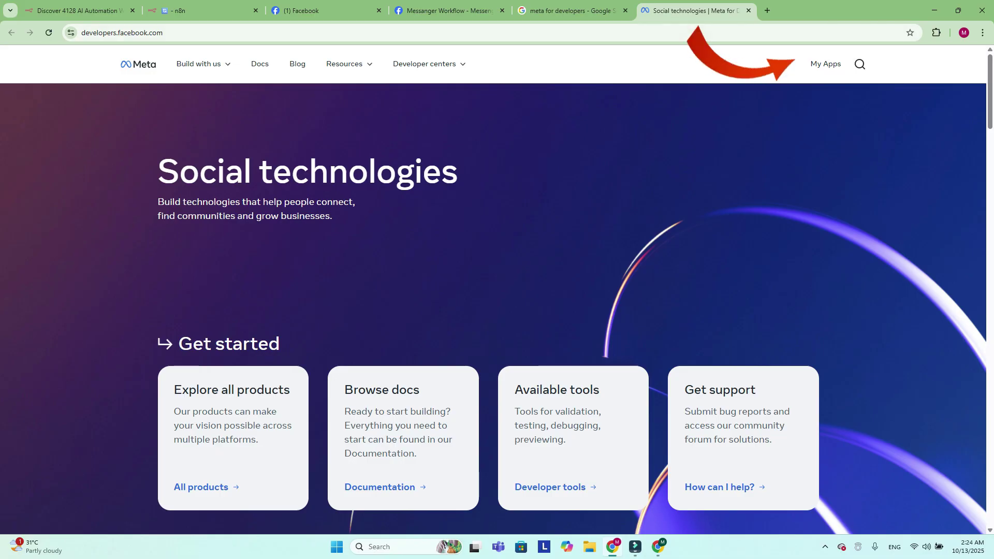
Begin a new app from My Apps > Create App and focus the empty App name field
{"action": "left_click", "coordinate": [826, 64]}
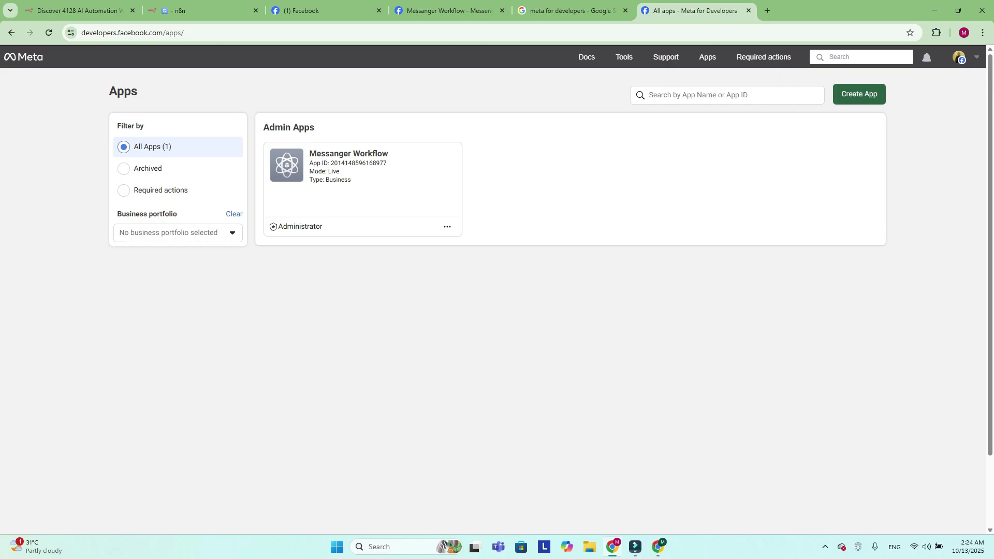
{"action": "left_click", "coordinate": [859, 94]}
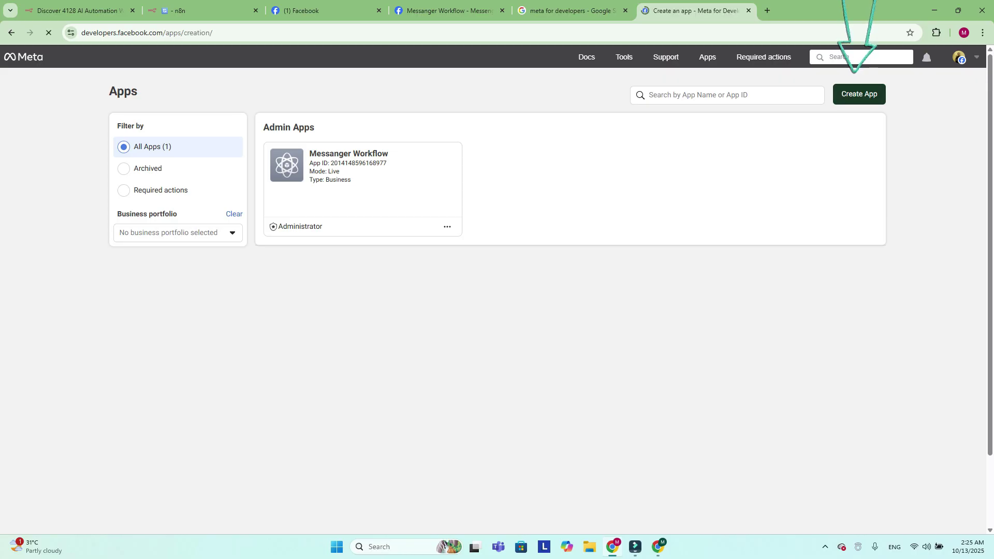
{"action": "left_click", "coordinate": [252, 193]}
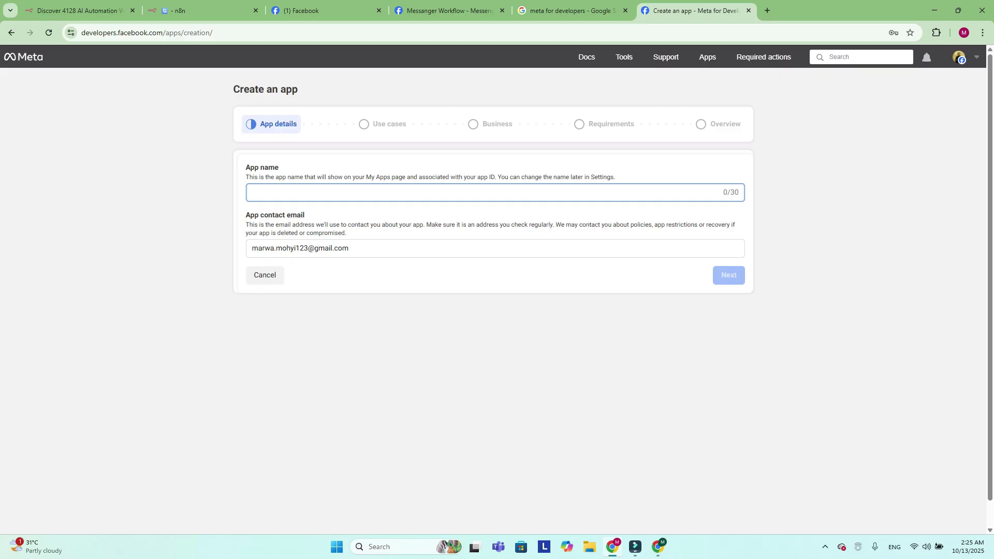
Name the app 'infotech messenger' and continue to the use-case choice
{"action": "type", "text": "infotech"}
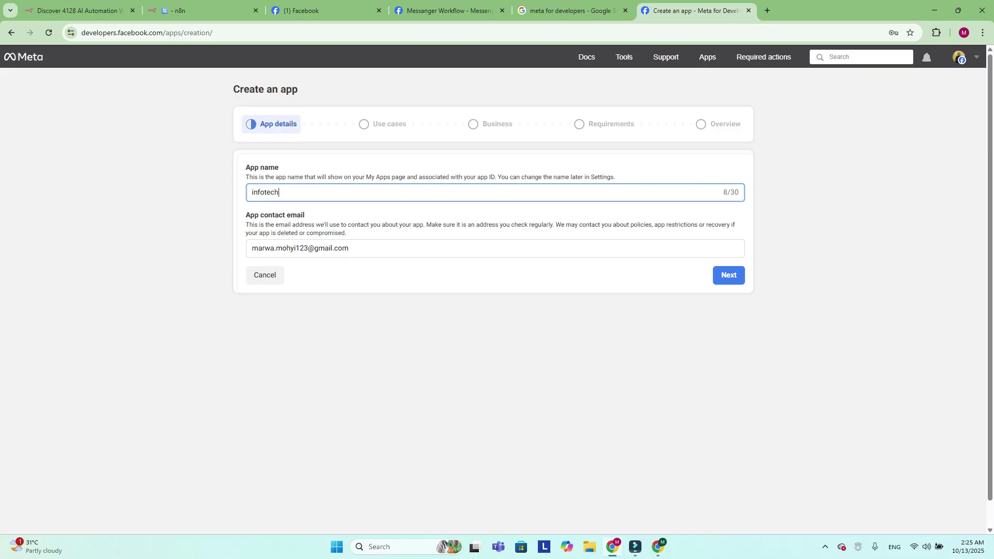
{"action": "type", "text": " messenger"}
{"action": "key", "text": "Tab"}
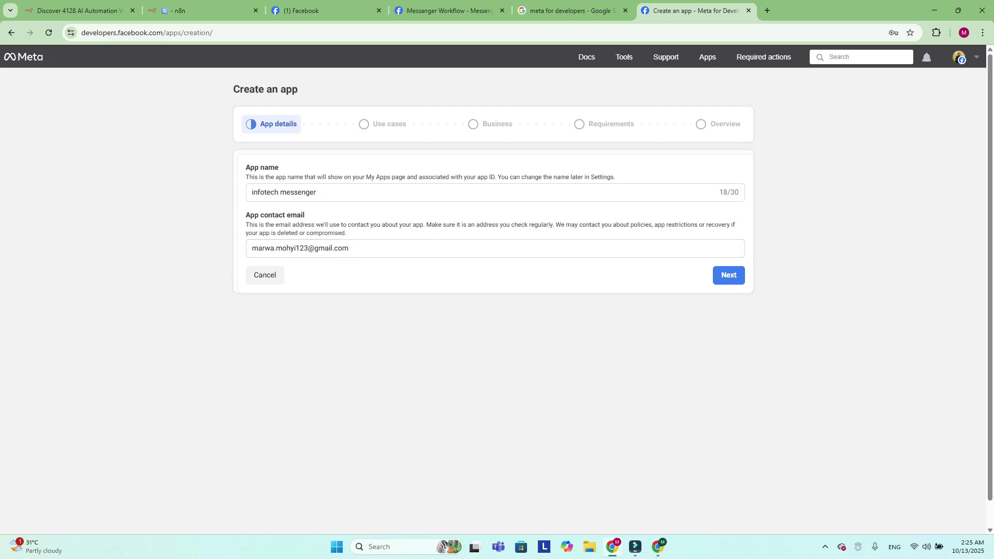
{"action": "left_click", "coordinate": [729, 275]}
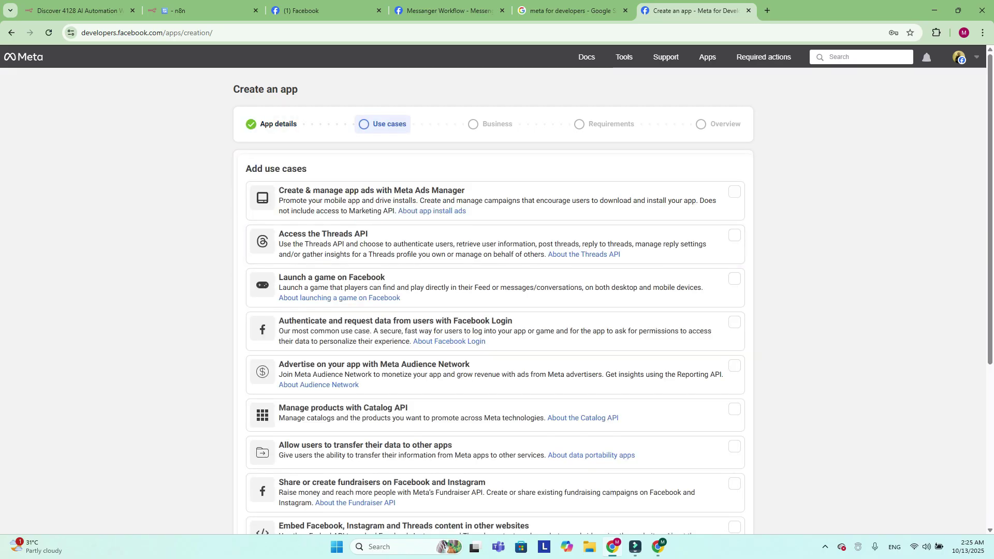
Select the Other use case and continue to the app type step
{"action": "scroll", "coordinate": [497, 283], "scroll_direction": "down", "scroll_amount": 5}
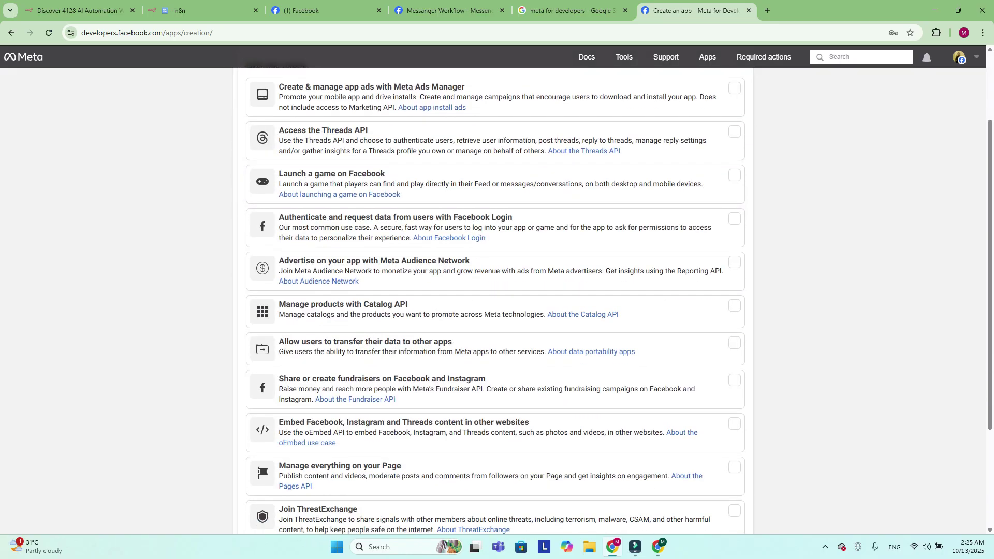
{"action": "scroll", "coordinate": [497, 305], "scroll_direction": "up", "scroll_amount": 5}
{"action": "scroll", "coordinate": [497, 305], "scroll_direction": "down", "scroll_amount": 5}
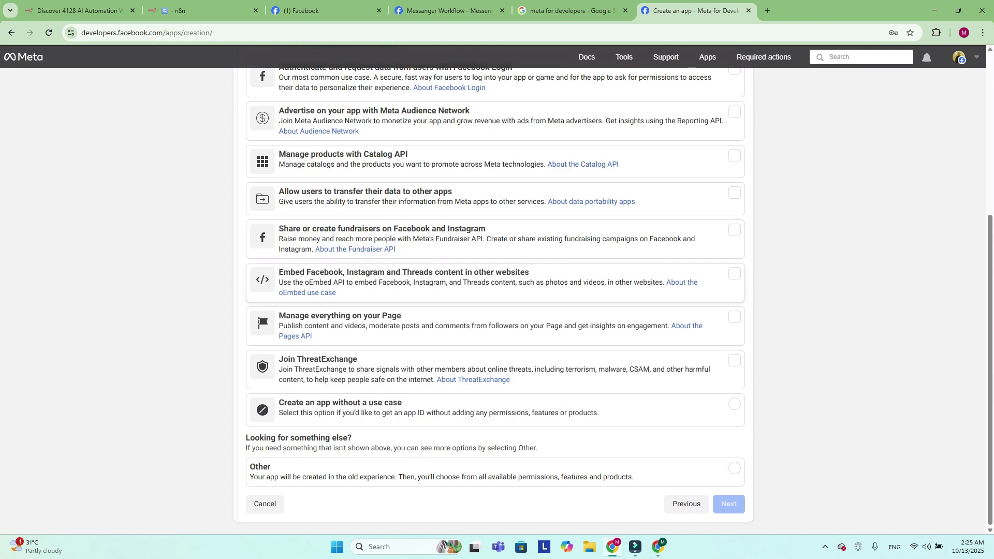
{"action": "scroll", "coordinate": [497, 305], "scroll_direction": "up", "scroll_amount": 5}
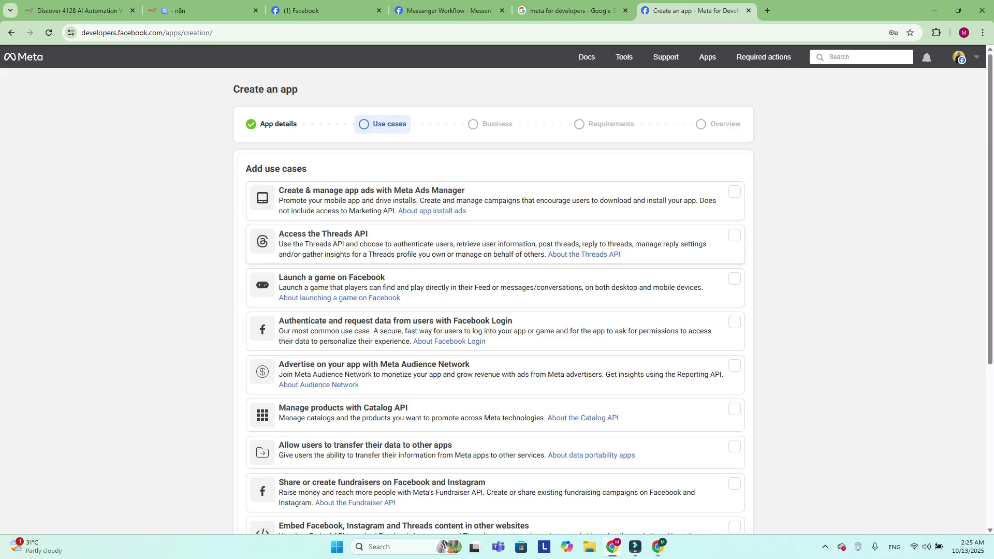
{"action": "scroll", "coordinate": [497, 305], "scroll_direction": "down", "scroll_amount": 5}
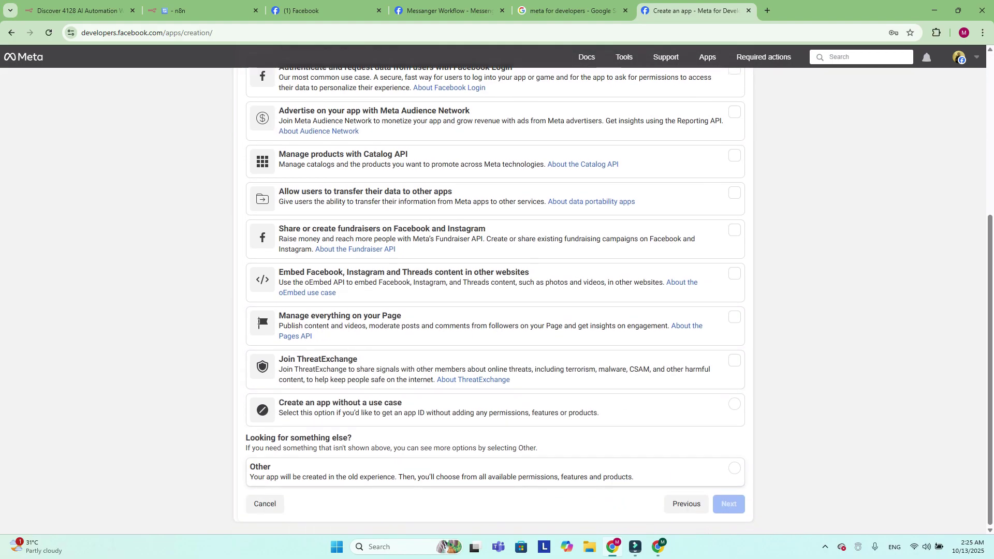
{"action": "left_click", "coordinate": [466, 472]}
{"action": "key", "text": "Return"}
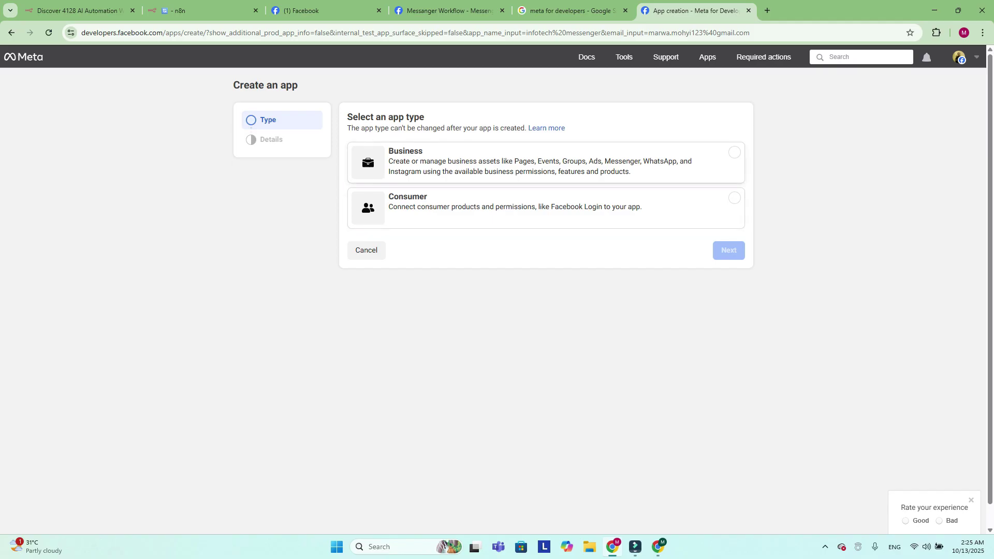
Choose the Business app type and create the infotech messenger app
{"action": "left_click", "coordinate": [734, 152]}
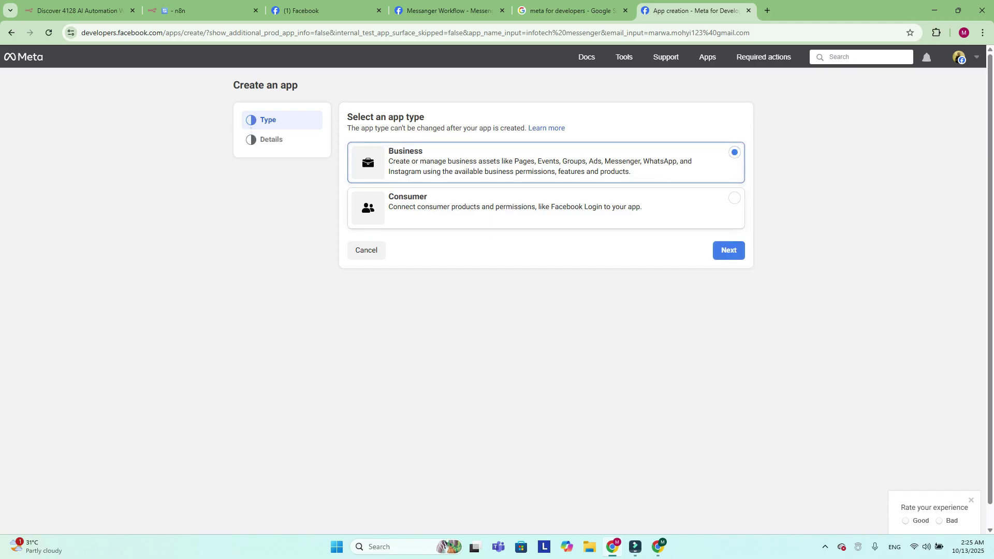
{"action": "left_click", "coordinate": [729, 251]}
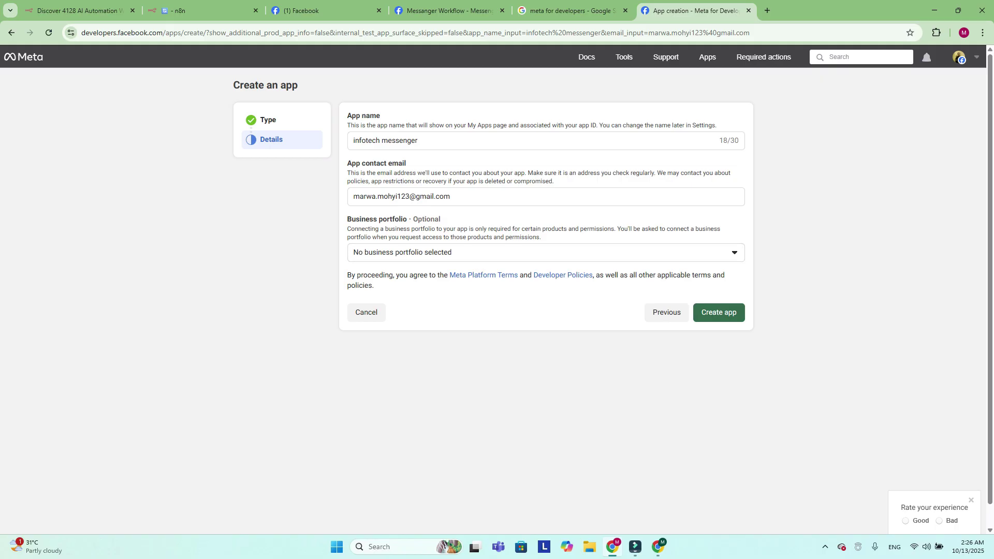
{"action": "left_click", "coordinate": [719, 312]}
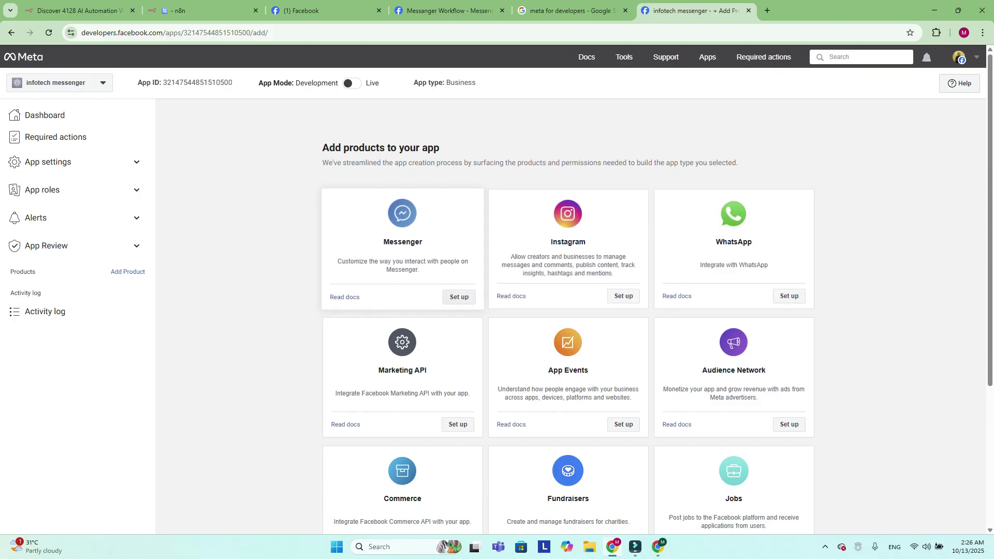
Set up the Messenger product and look over its API Setup page and empty webhook fields
{"action": "left_click", "coordinate": [459, 297]}
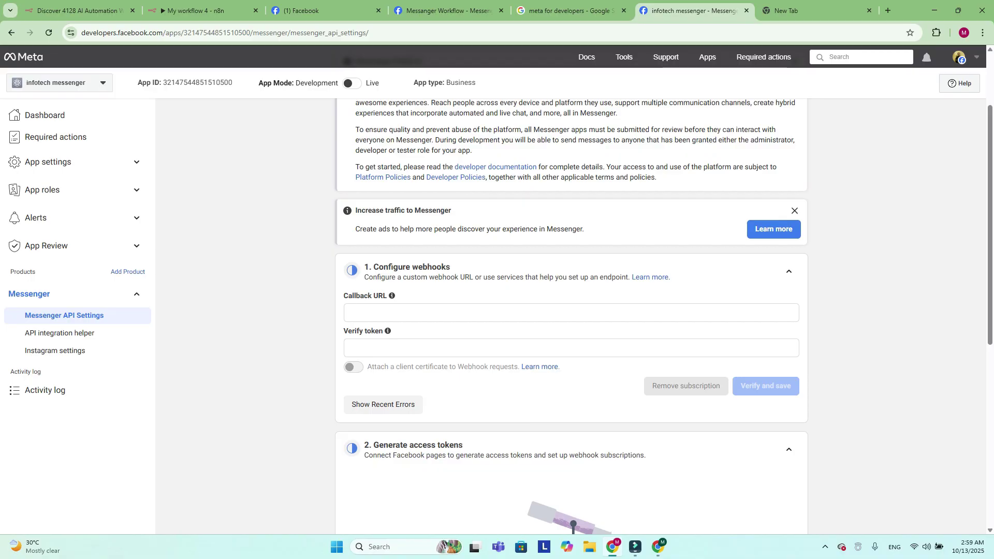
{"action": "scroll", "coordinate": [570, 310], "scroll_direction": "up", "scroll_amount": 2}
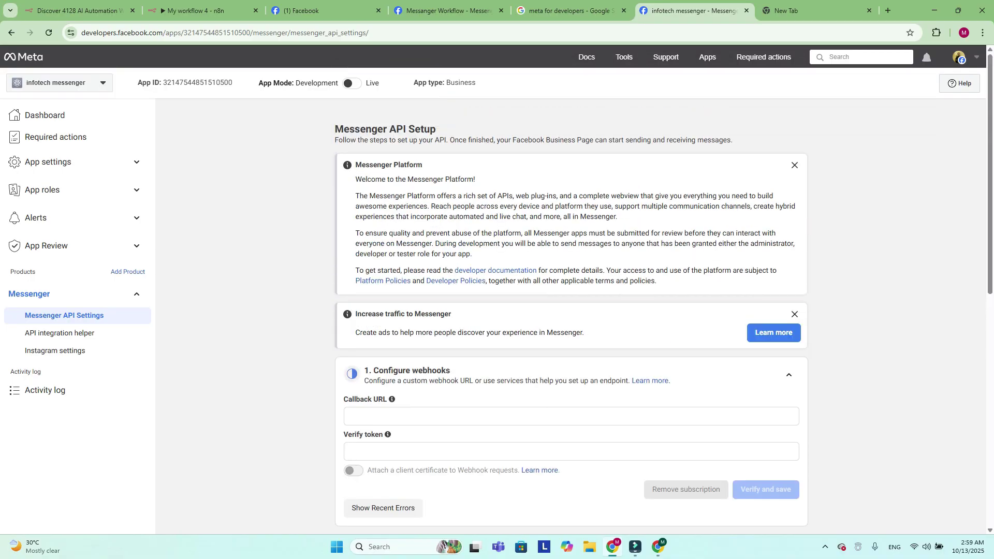
{"action": "scroll", "coordinate": [492, 271], "scroll_direction": "down", "scroll_amount": 1}
{"action": "scroll", "coordinate": [491, 271], "scroll_direction": "up", "scroll_amount": 1}
{"action": "scroll", "coordinate": [570, 290], "scroll_direction": "down", "scroll_amount": 3}
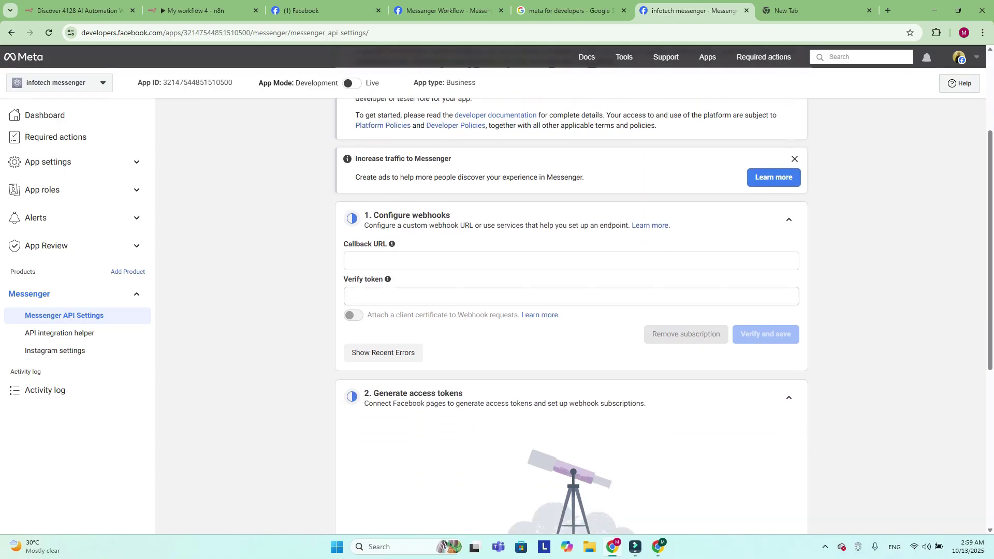
{"action": "scroll", "coordinate": [570, 290], "scroll_direction": "down", "scroll_amount": 3}
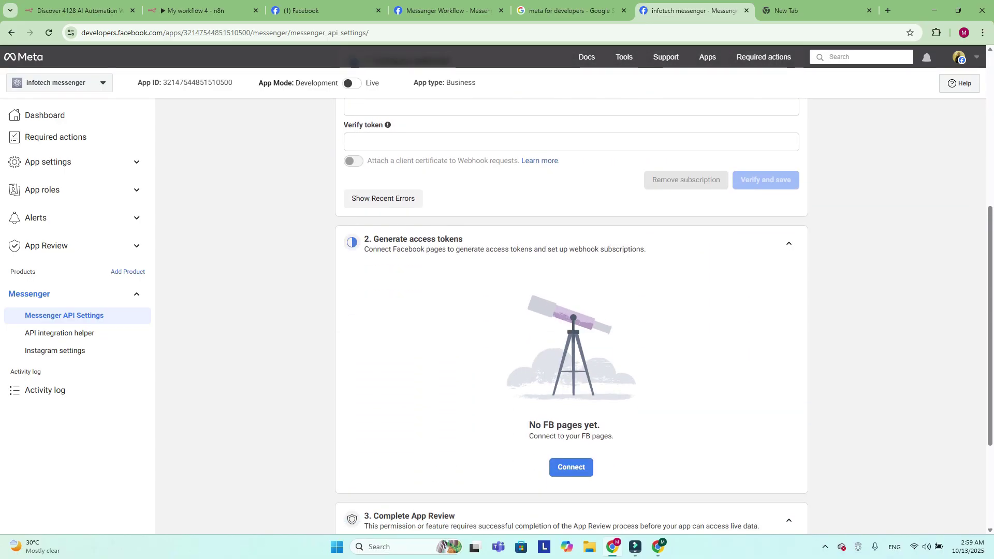
{"action": "scroll", "coordinate": [570, 290], "scroll_direction": "up", "scroll_amount": 4}
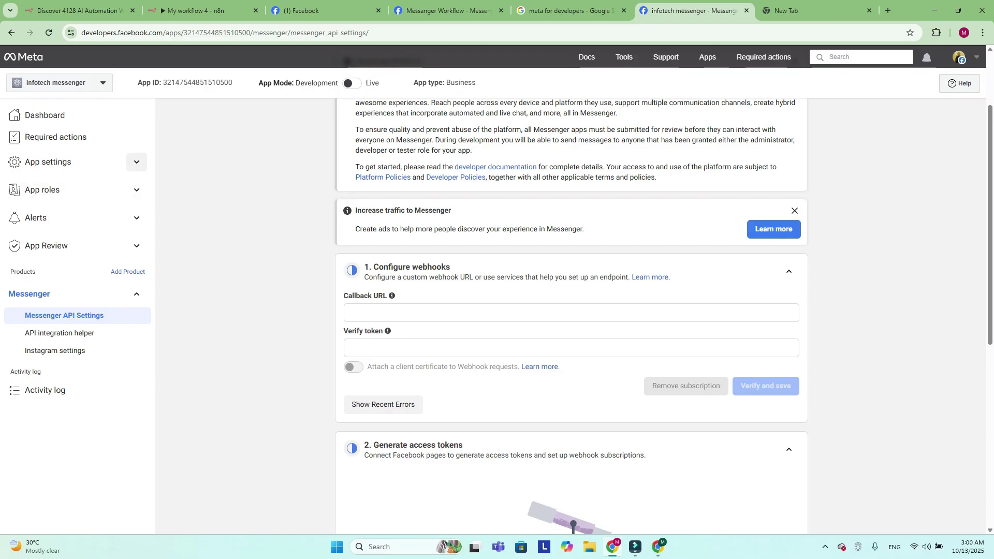
Go to App settings > Basic, select the Privacy policy URL field, and move to the search tab
{"action": "left_click", "coordinate": [137, 162]}
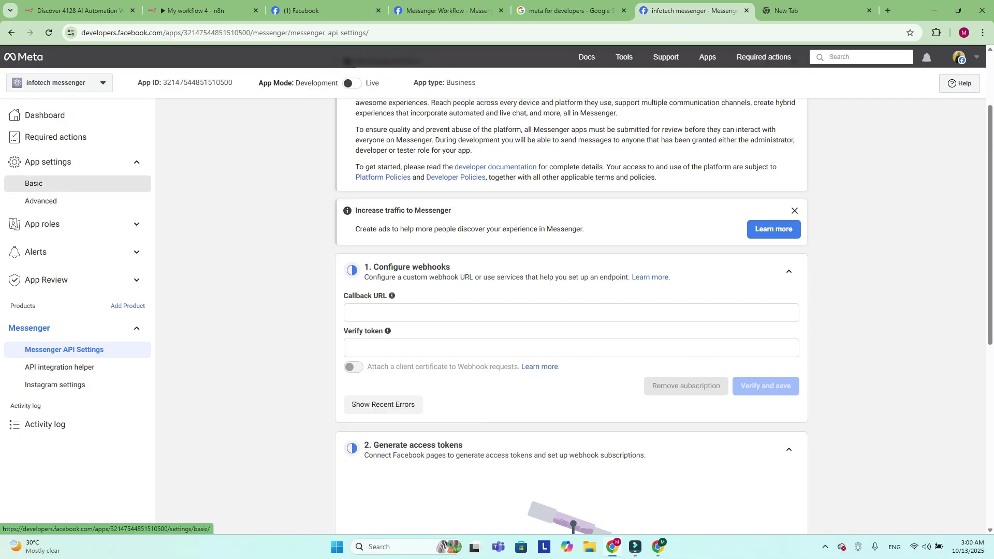
{"action": "left_click", "coordinate": [34, 184]}
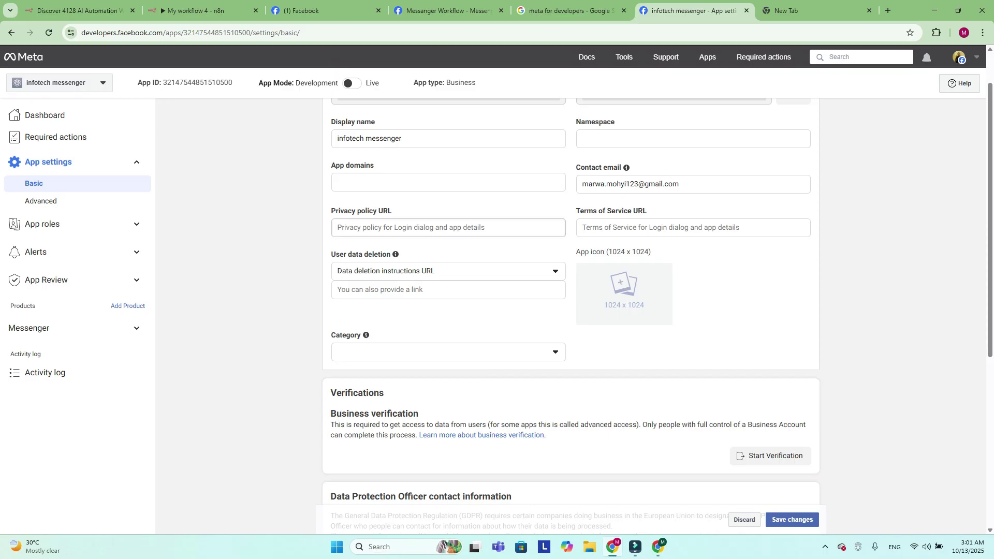
{"action": "left_click", "coordinate": [339, 228]}
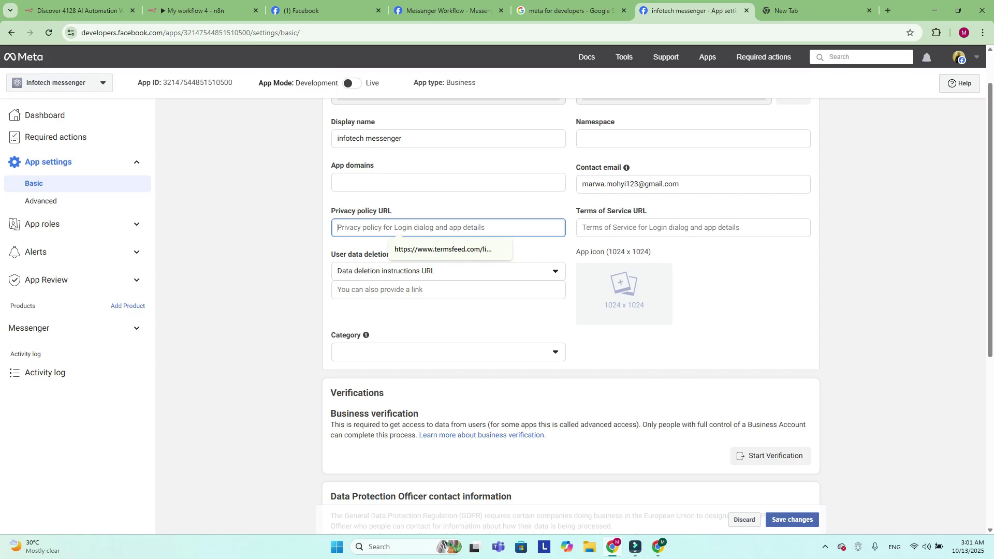
{"action": "key", "text": "ctrl+Tab"}
Search 'privacy policy generator' and open the Free Privacy Policy Generator site
{"action": "key", "text": "Return"}
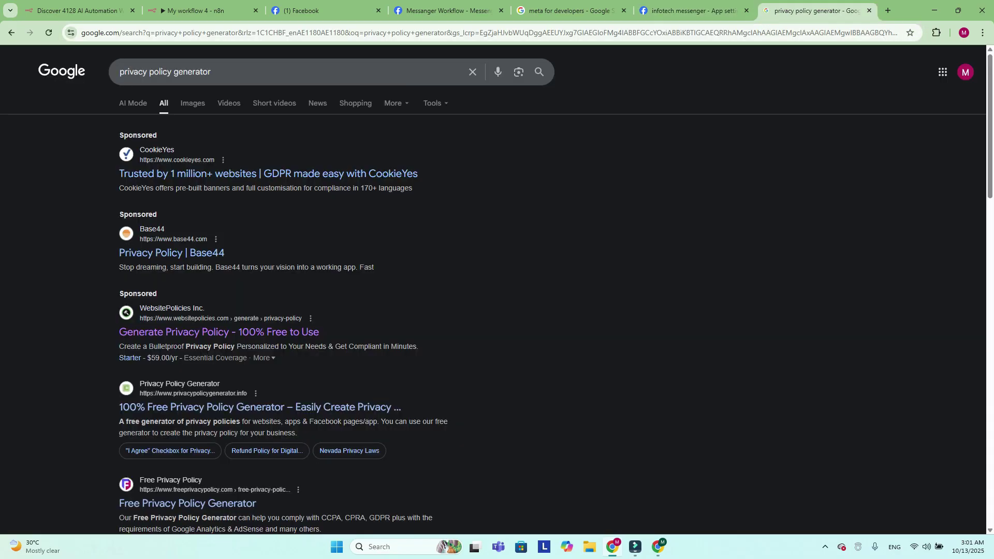
{"action": "scroll", "coordinate": [493, 290], "scroll_direction": "down", "scroll_amount": 3}
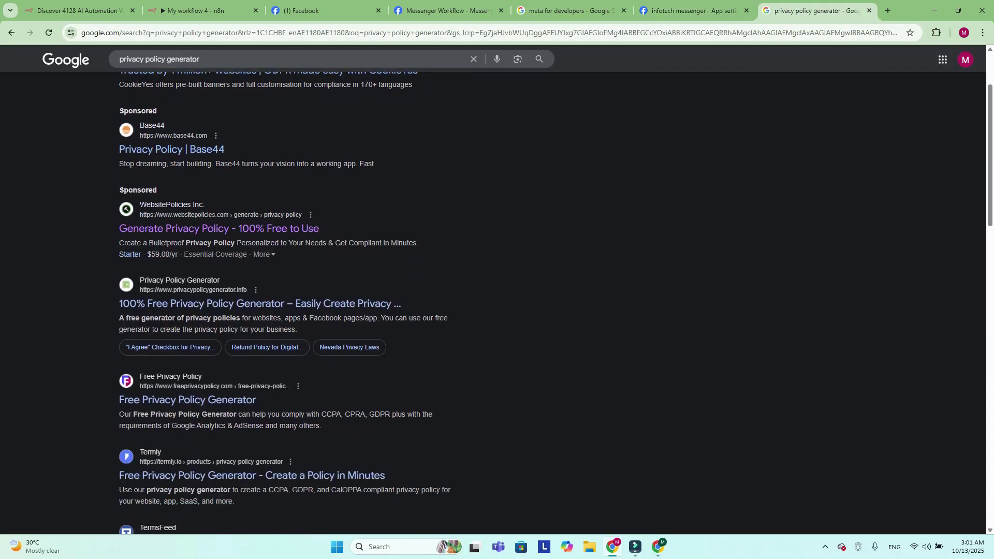
{"action": "scroll", "coordinate": [217, 127], "scroll_direction": "down", "scroll_amount": 1}
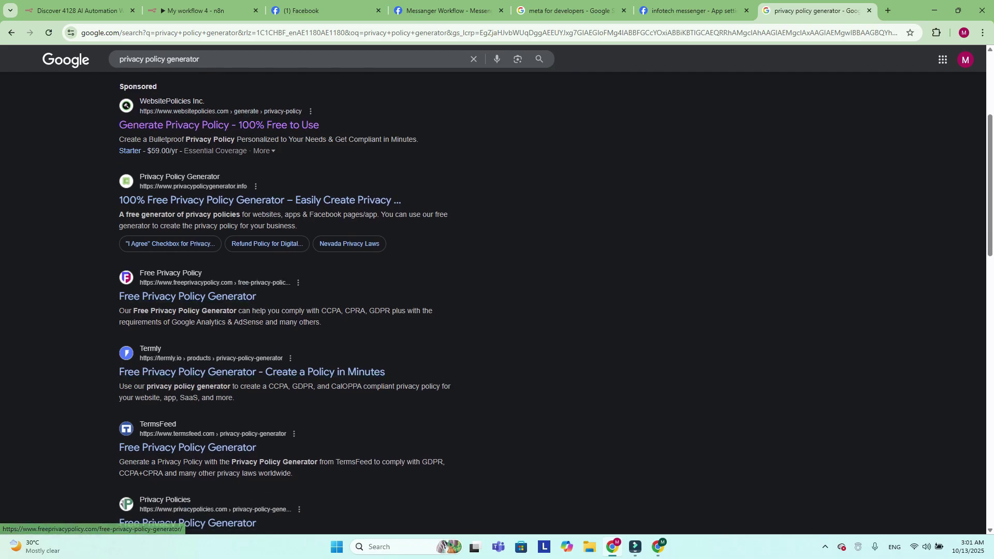
{"action": "left_click", "coordinate": [188, 297]}
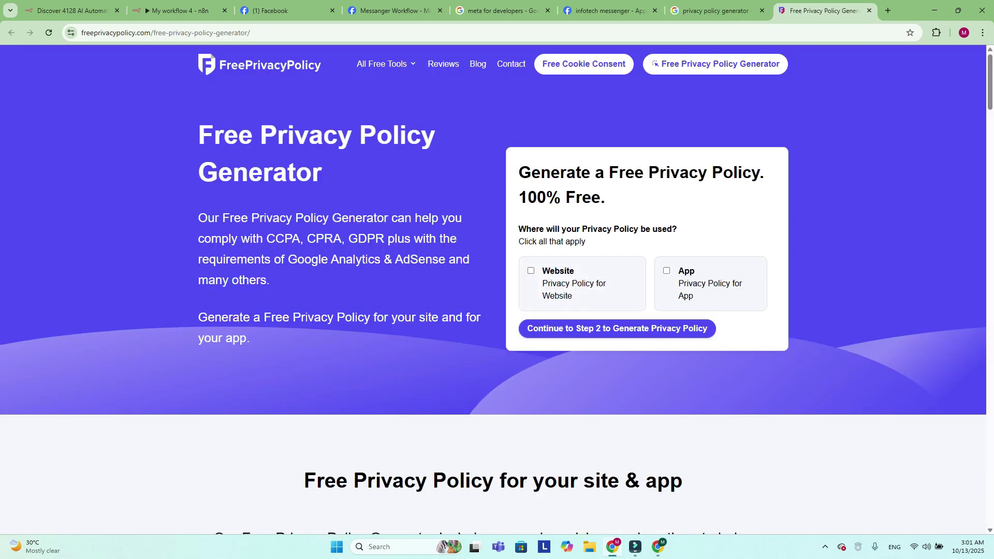
{"action": "scroll", "coordinate": [617, 310], "scroll_direction": "down", "scroll_amount": 1}
Start a privacy policy for an app, reach wizard step 2, and return to n8n
{"action": "left_click", "coordinate": [617, 278]}
{"action": "left_click", "coordinate": [378, 358]}
{"action": "left_click", "coordinate": [244, 433]}
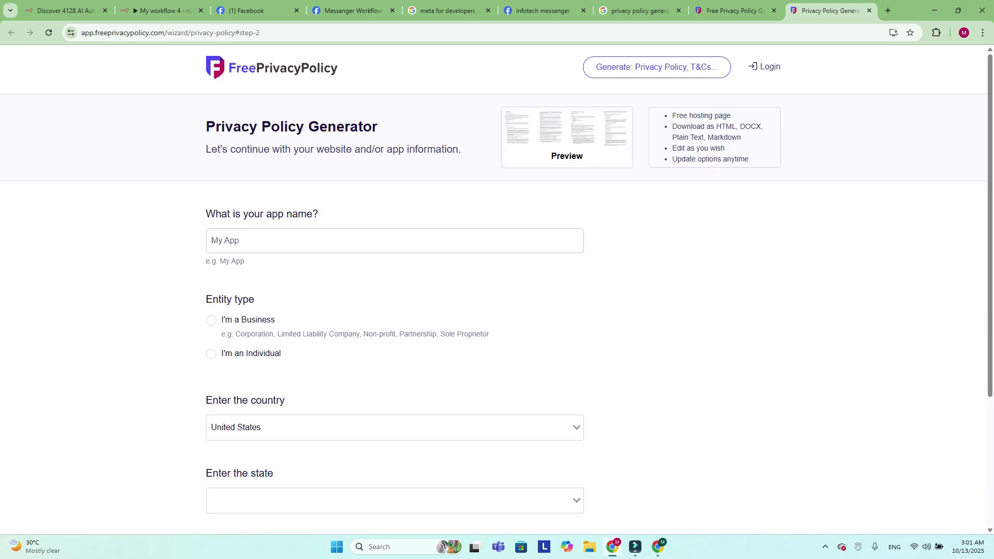
{"action": "left_click", "coordinate": [161, 10]}
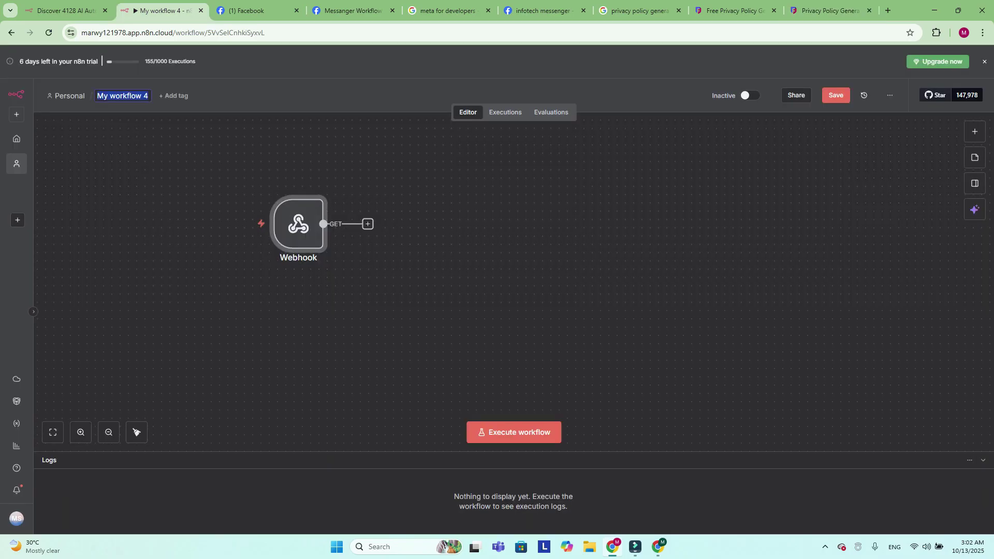
Rename the workflow to 'Messenger app', save it, and go back to the generator tab
{"action": "type", "text": "Me"}
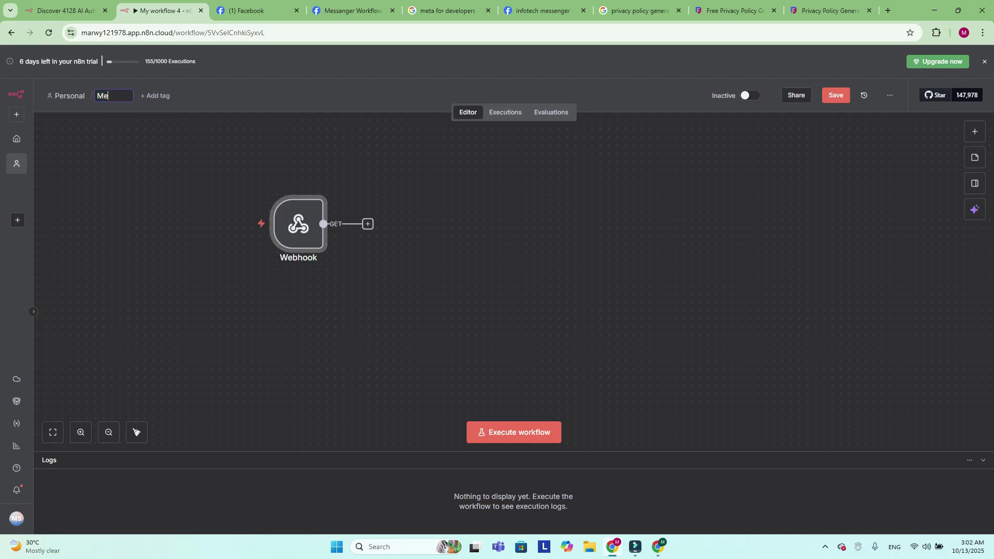
{"action": "type", "text": "ssenger app"}
{"action": "key", "text": "Return"}
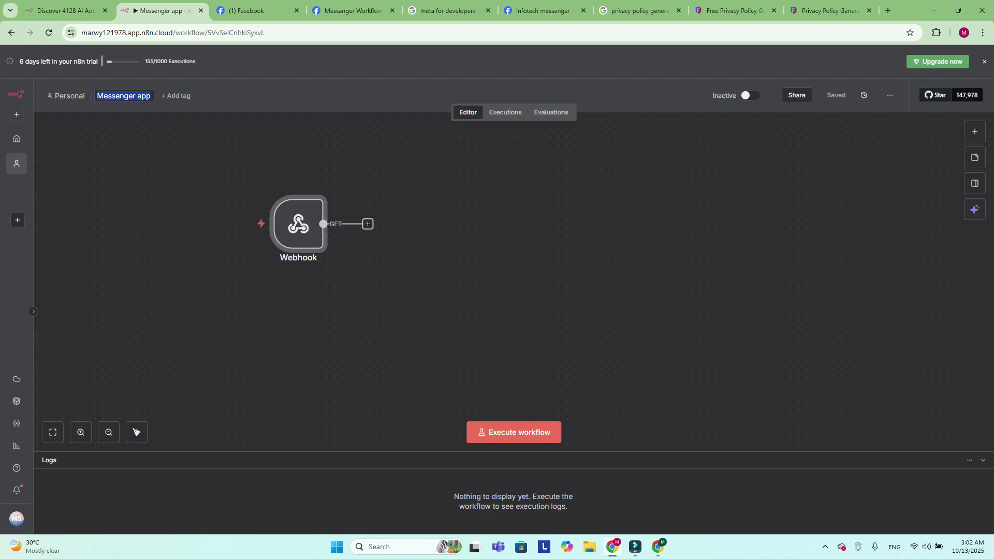
{"action": "key", "text": "Escape"}
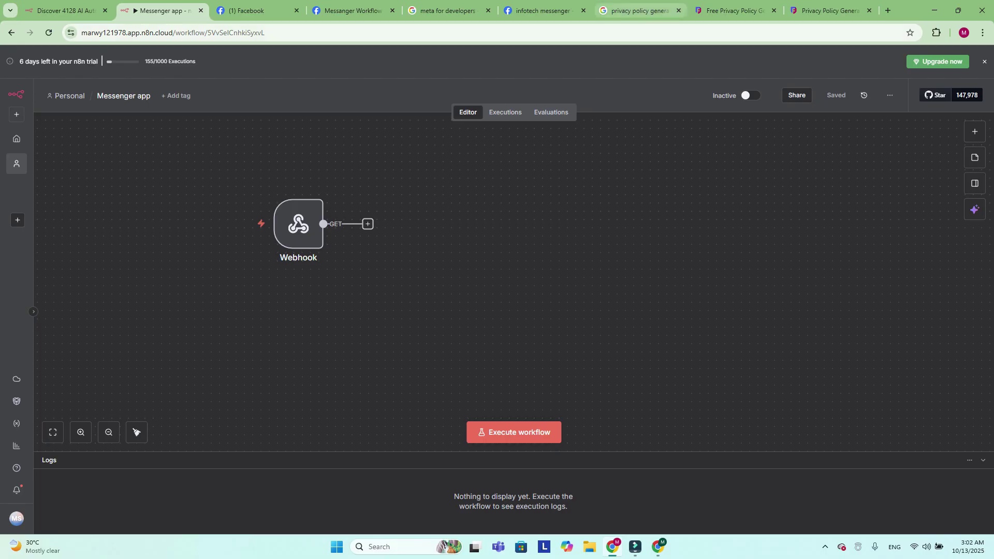
{"action": "key", "text": "ctrl+9"}
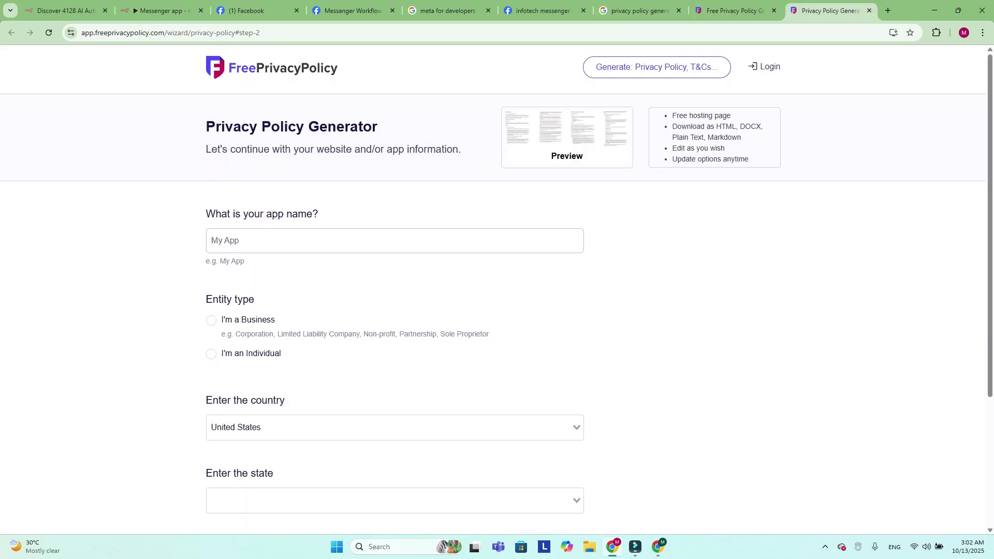
Enter app name Messenger app, as an Individual in the United States, and reach step 3
{"action": "type", "text": "Messenger app"}
{"action": "scroll", "coordinate": [497, 290], "scroll_direction": "down", "scroll_amount": 1}
{"action": "left_click", "coordinate": [211, 302]}
{"action": "scroll", "coordinate": [497, 290], "scroll_direction": "down", "scroll_amount": 3}
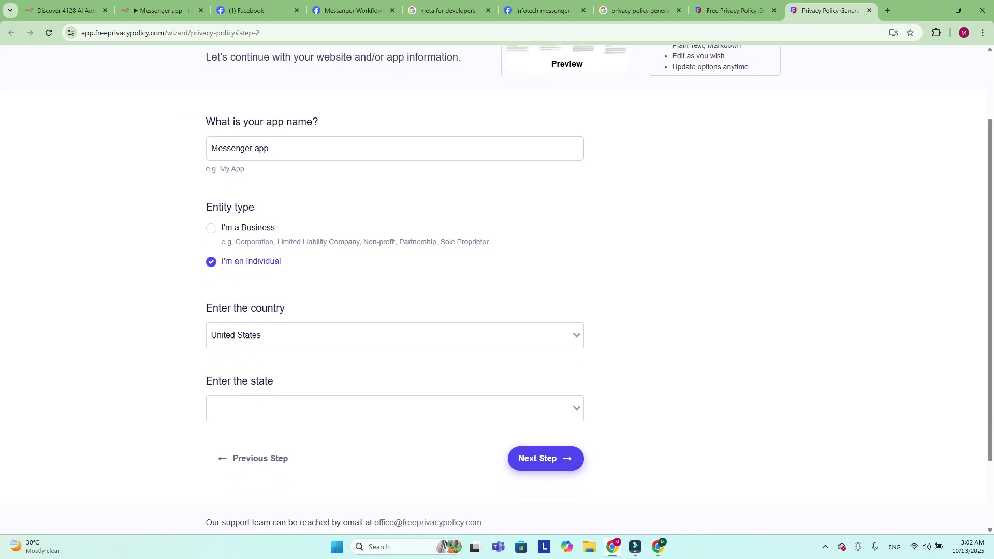
{"action": "left_click", "coordinate": [394, 245]}
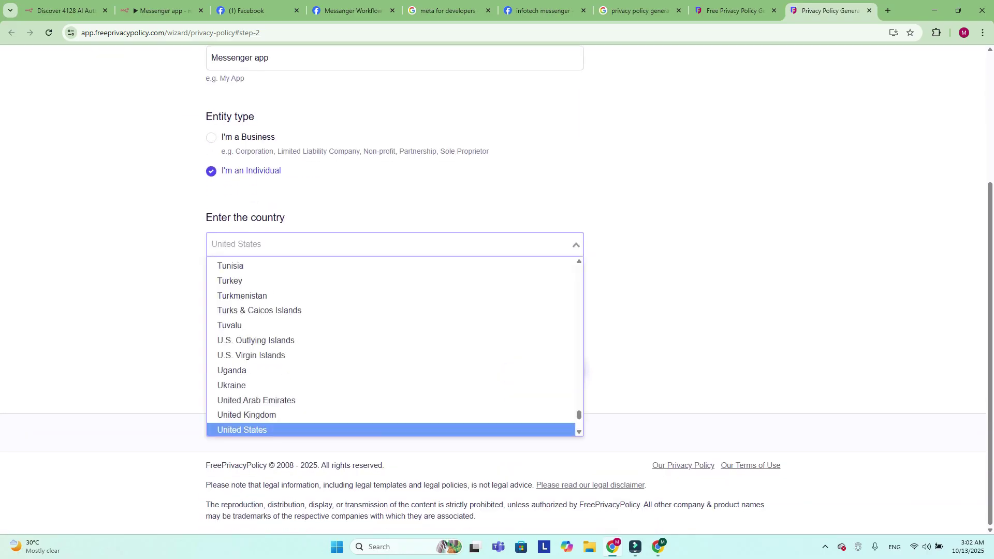
{"action": "key", "text": "Return"}
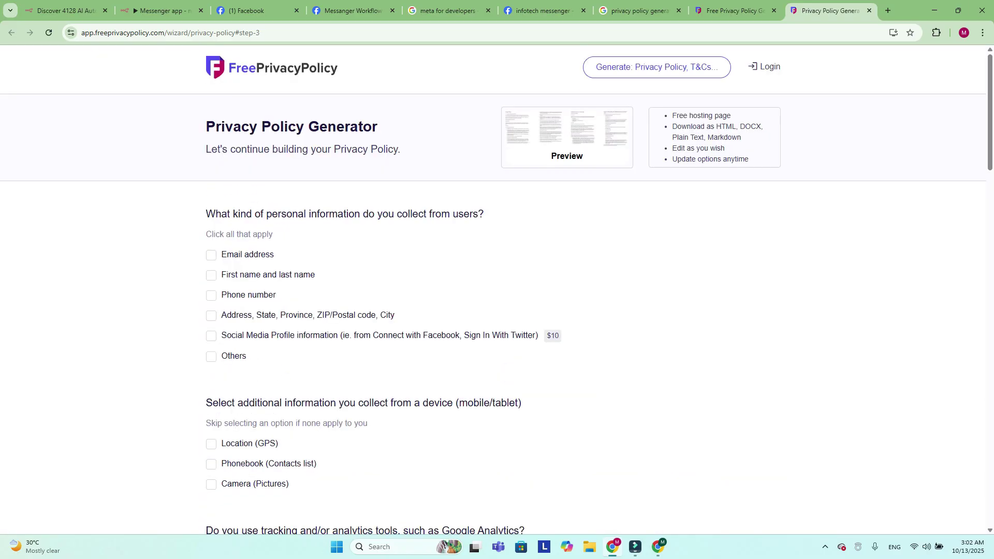
Declare email and names collected; answer No to analytics, user emails, CalOPPA and kids' data
{"action": "scroll", "coordinate": [497, 290], "scroll_direction": "down", "scroll_amount": 1}
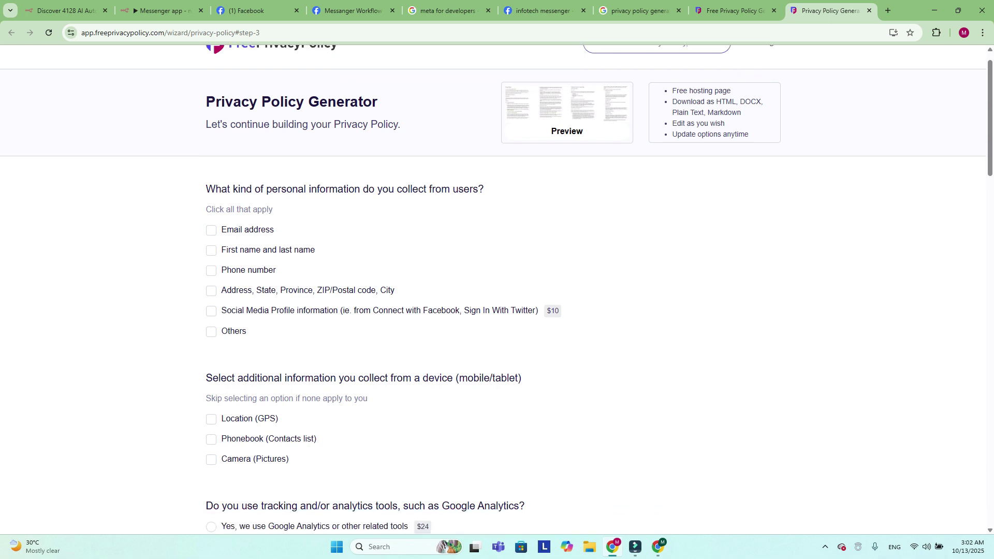
{"action": "left_click", "coordinate": [212, 203]}
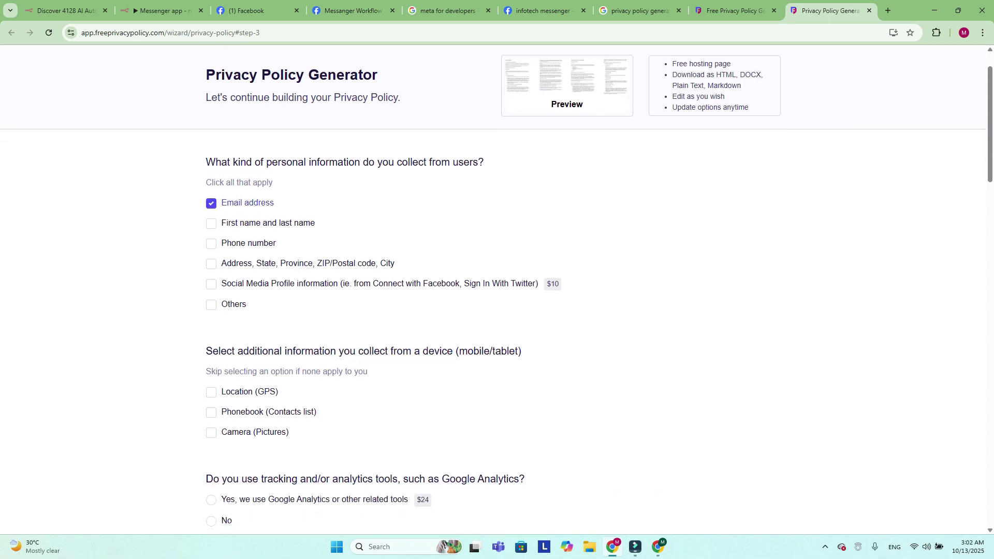
{"action": "left_click", "coordinate": [212, 223]}
{"action": "scroll", "coordinate": [497, 290], "scroll_direction": "down", "scroll_amount": 2}
{"action": "scroll", "coordinate": [497, 290], "scroll_direction": "down", "scroll_amount": 2}
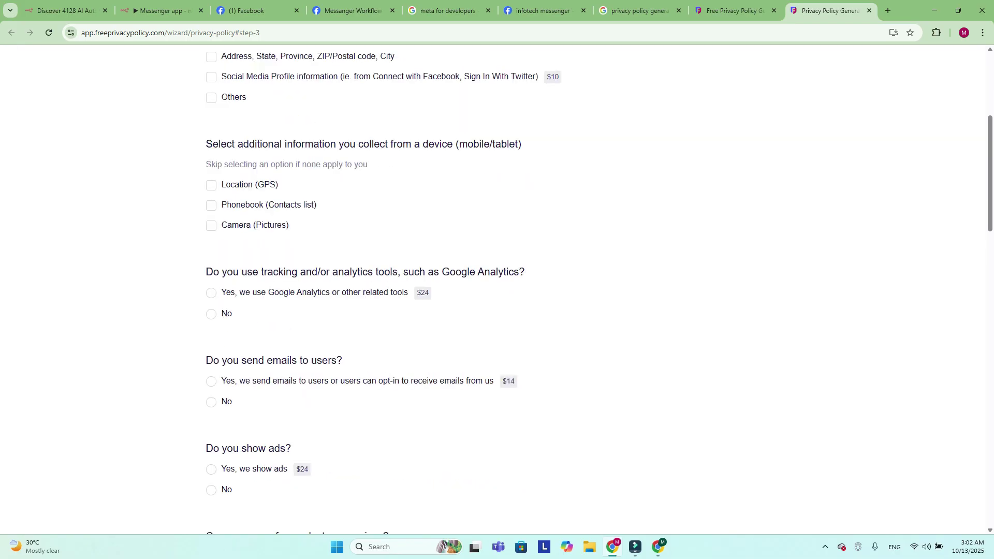
{"action": "left_click", "coordinate": [211, 314]}
{"action": "left_click", "coordinate": [211, 402]}
{"action": "scroll", "coordinate": [497, 290], "scroll_direction": "down", "scroll_amount": 10}
{"action": "left_click", "coordinate": [212, 286]}
{"action": "scroll", "coordinate": [497, 290], "scroll_direction": "down", "scroll_amount": 3}
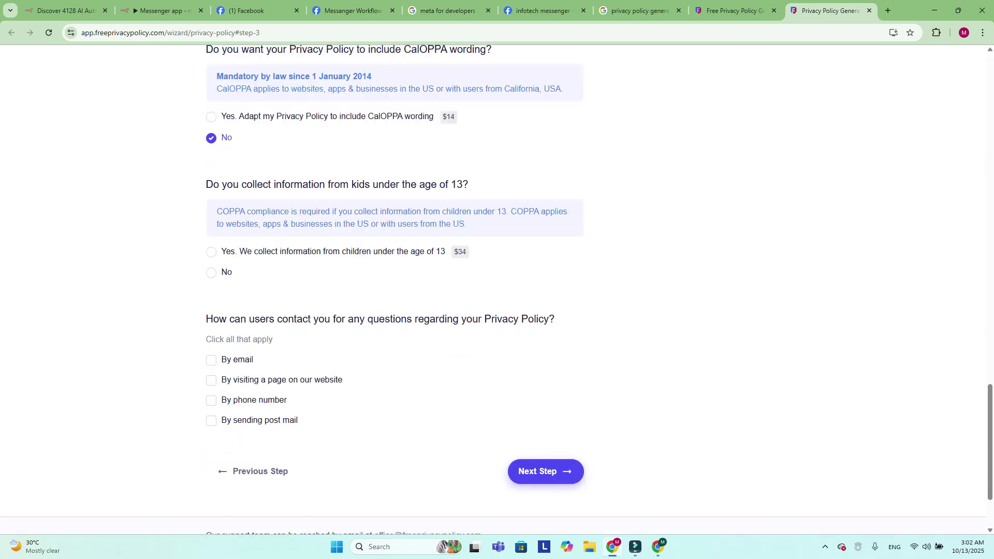
{"action": "left_click", "coordinate": [212, 266]}
{"action": "scroll", "coordinate": [497, 290], "scroll_direction": "down", "scroll_amount": 2}
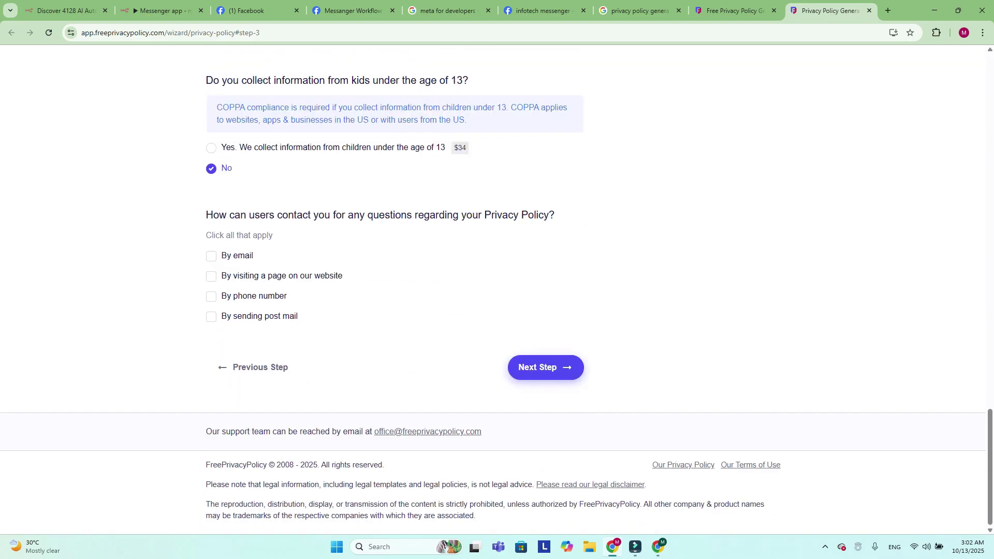
Allow contact by email, paste the contact e-mail address, and continue to the final step
{"action": "left_click", "coordinate": [211, 256]}
{"action": "left_click", "coordinate": [393, 309]}
{"action": "key", "text": "ctrl+v"}
{"action": "left_click", "coordinate": [545, 453]}
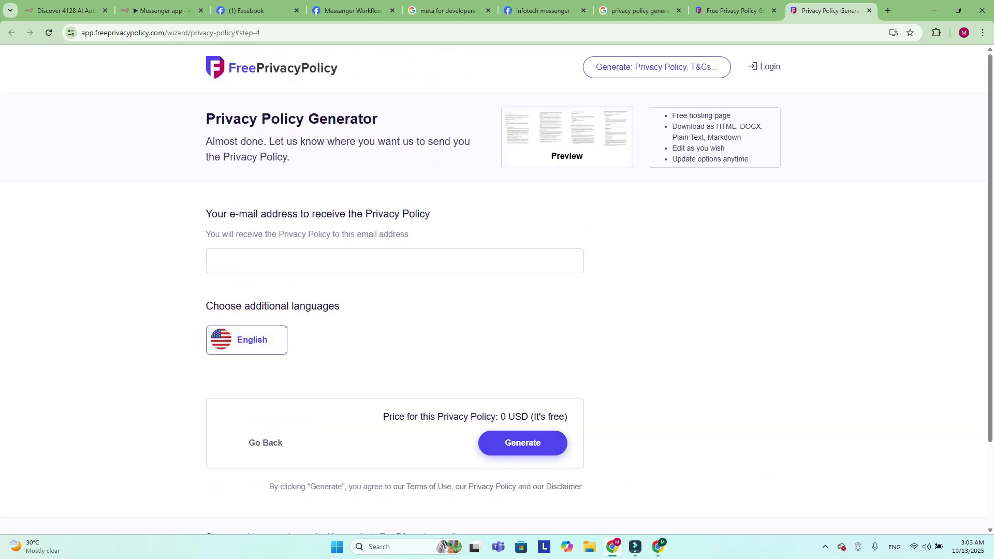
Enter the user's e-mail address to generate the policy, then copy its hosted link
{"action": "scroll", "coordinate": [497, 290], "scroll_direction": "down", "scroll_amount": 2}
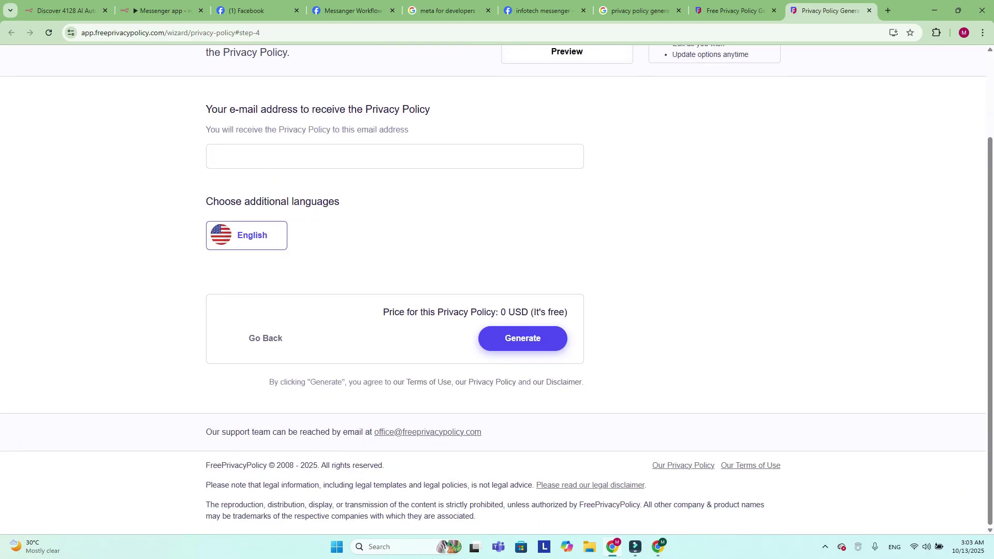
{"action": "left_click", "coordinate": [523, 338]}
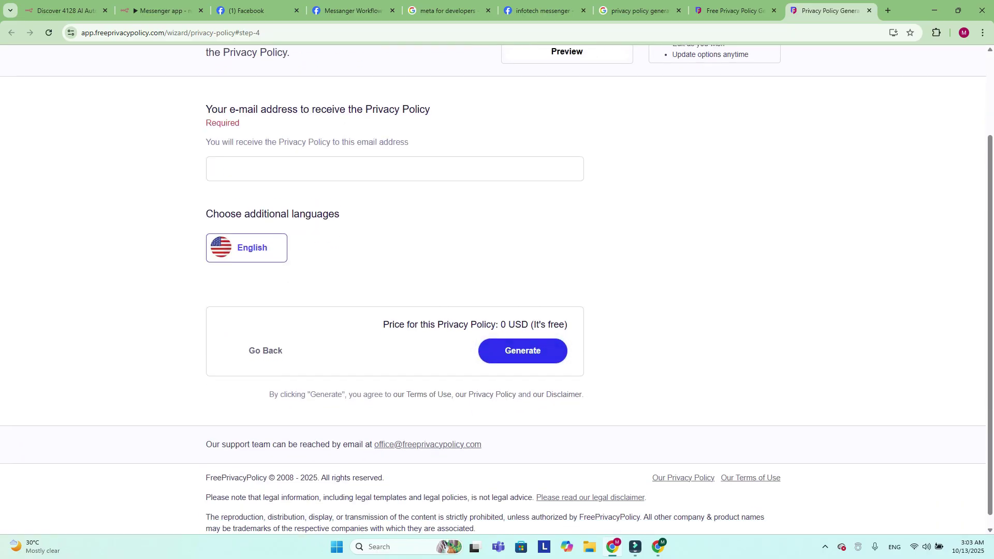
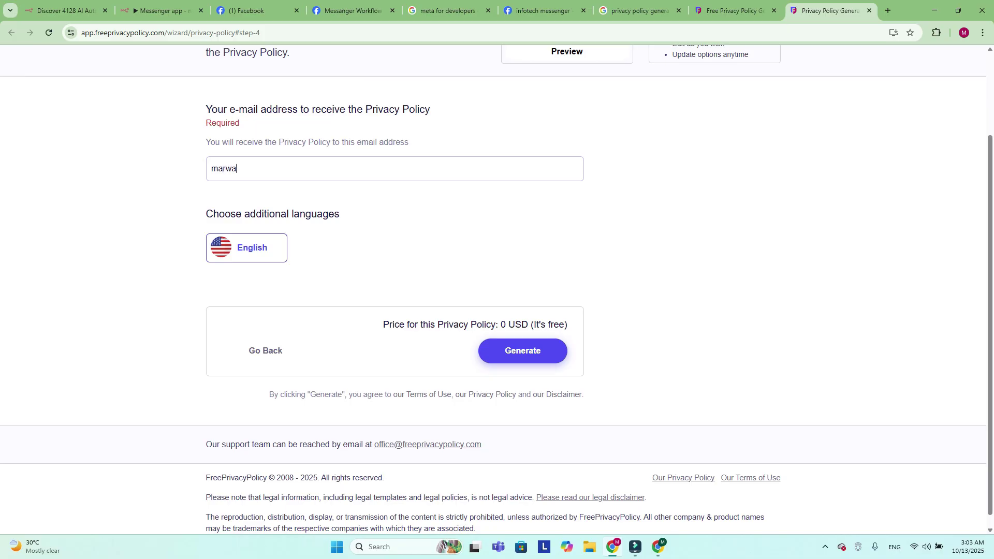
{"action": "key", "text": "Return"}
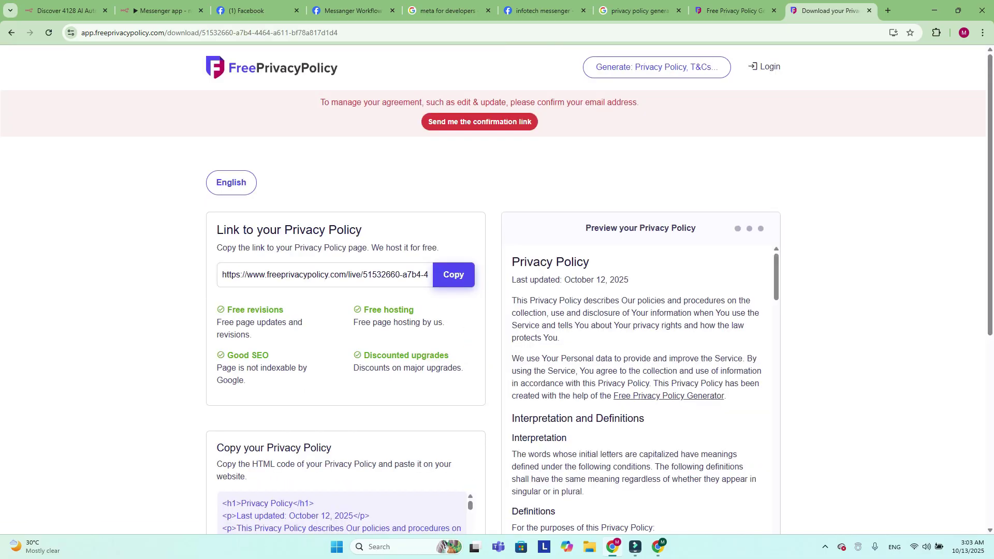
{"action": "left_click", "coordinate": [454, 275]}
Paste the FreePrivacyPolicy link as the app's Privacy policy URL, then open Messenger API Settings
{"action": "key", "text": "ctrl+6"}
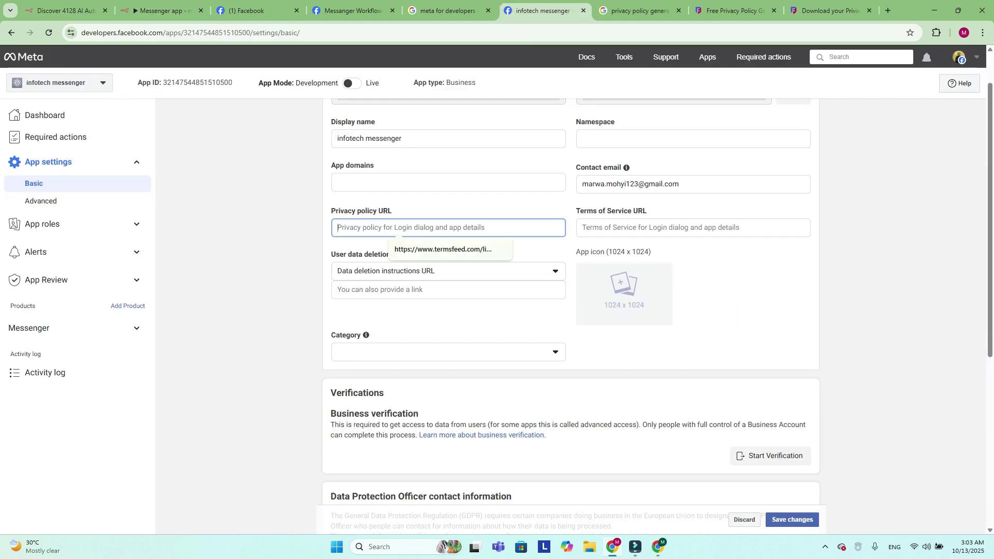
{"action": "key", "text": "ctrl+v"}
{"action": "key", "text": "Tab"}
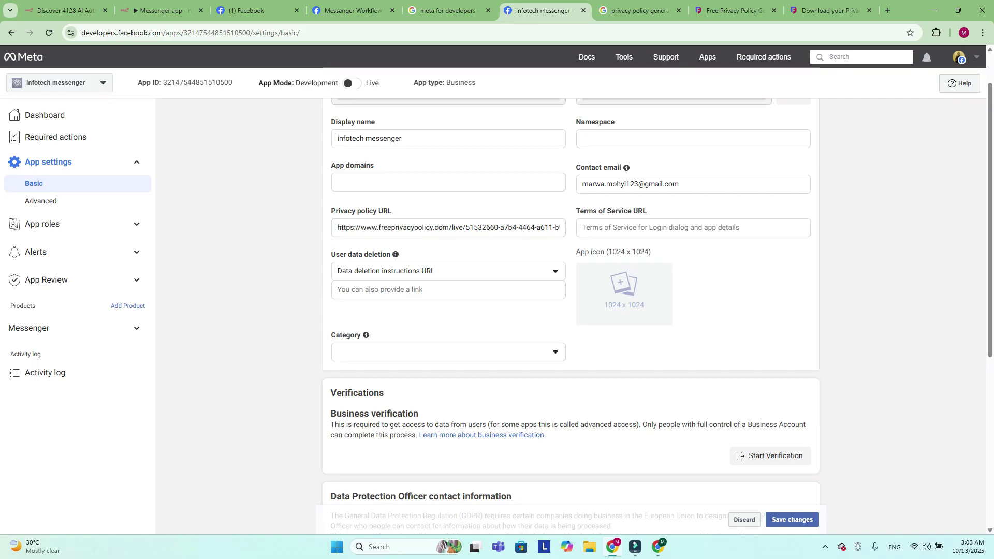
{"action": "scroll", "coordinate": [569, 310], "scroll_direction": "down", "scroll_amount": 4}
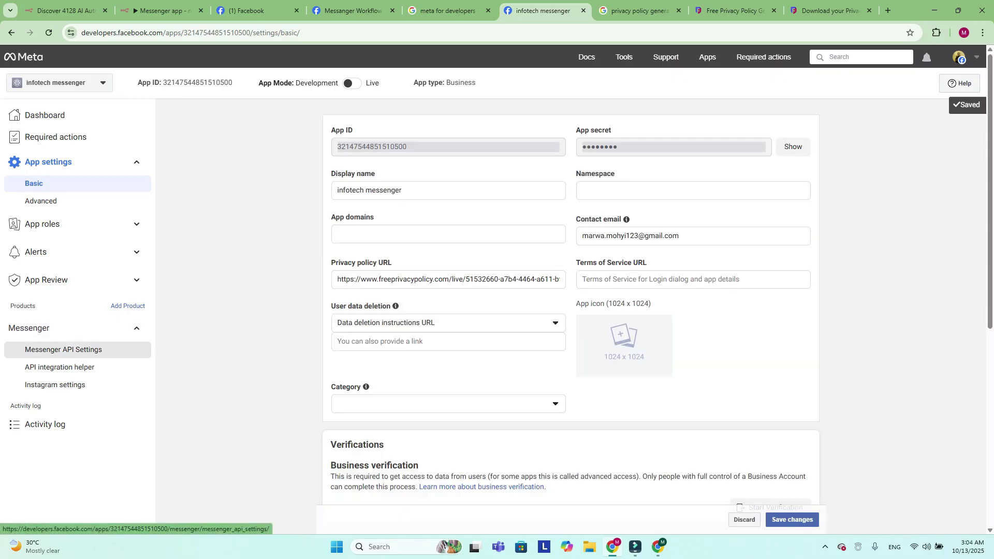
{"action": "left_click", "coordinate": [63, 349]}
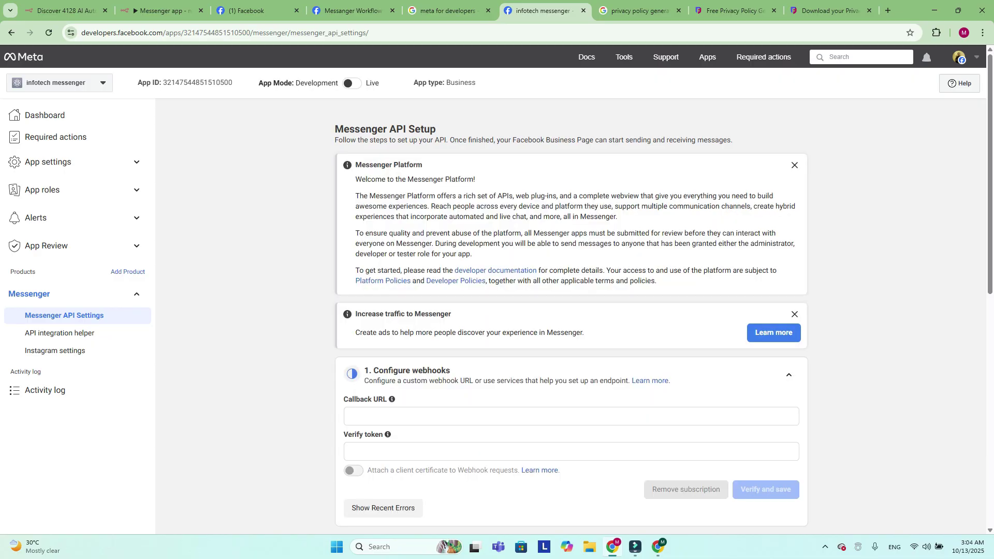
Scroll Messenger API Setup down to the '1. Configure webhooks' section with Callback URL and Verify token
{"action": "scroll", "coordinate": [569, 311], "scroll_direction": "down", "scroll_amount": 3}
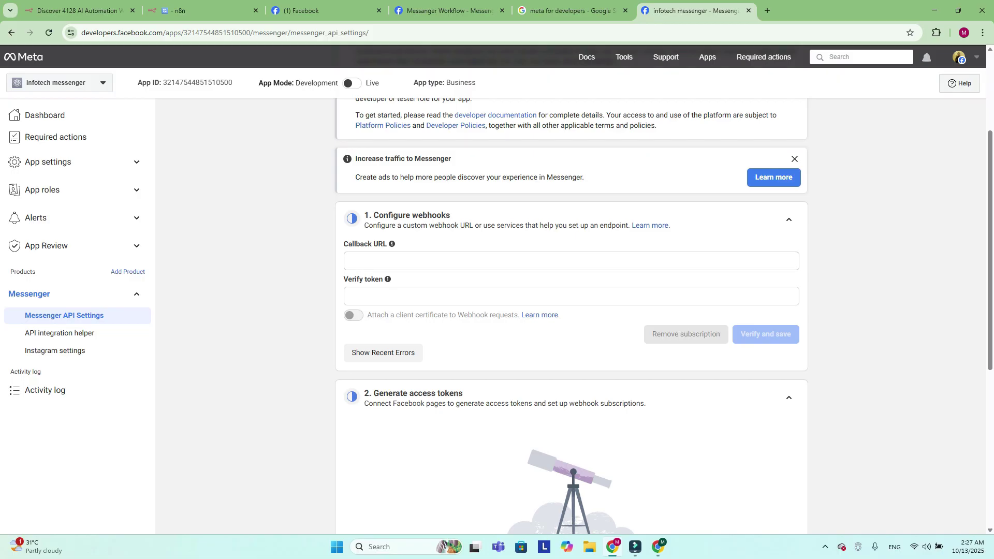
Copy the n8n Webhook node's test URL and paste it into Meta's Callback URL field
{"action": "left_click", "coordinate": [202, 11]}
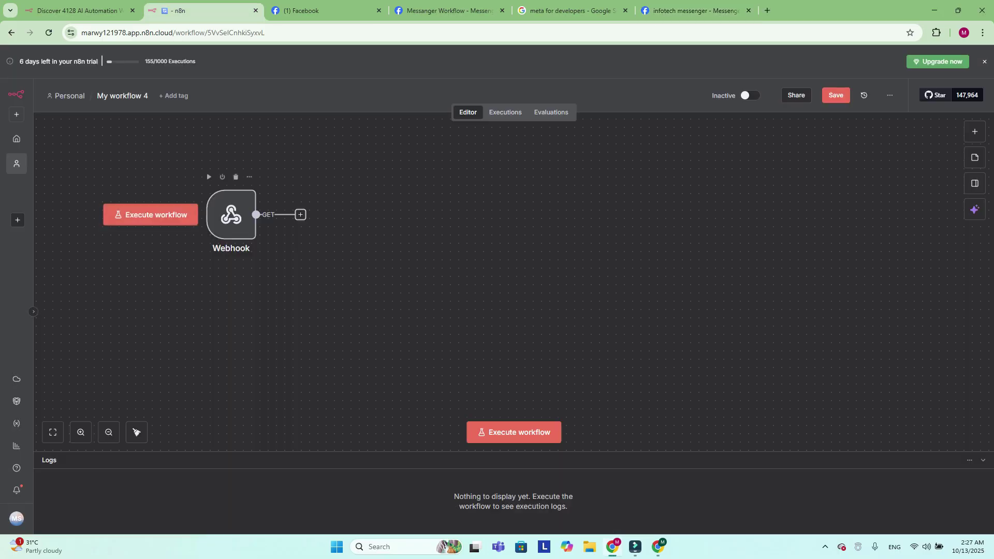
{"action": "double_click", "coordinate": [231, 214]}
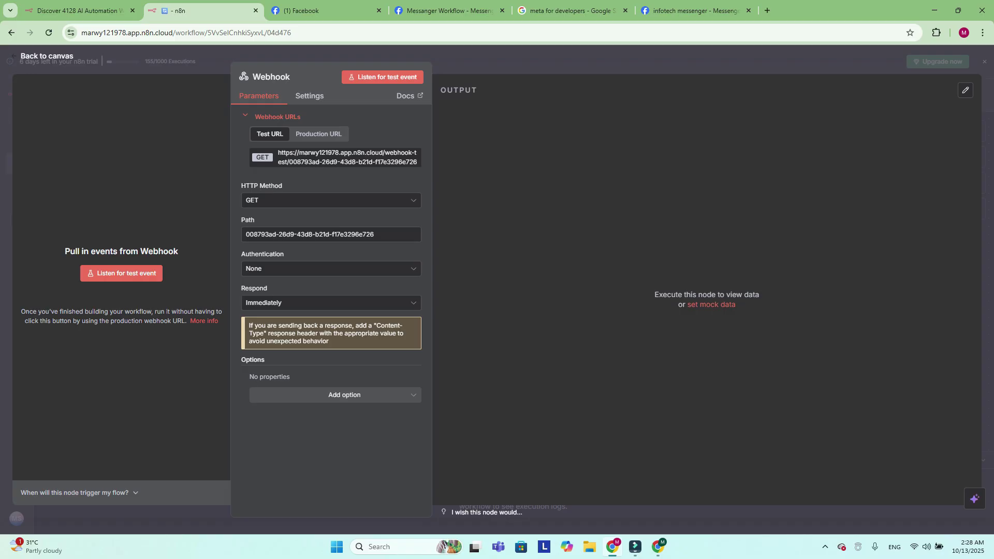
{"action": "left_click", "coordinate": [347, 157]}
{"action": "key", "text": "ctrl+6"}
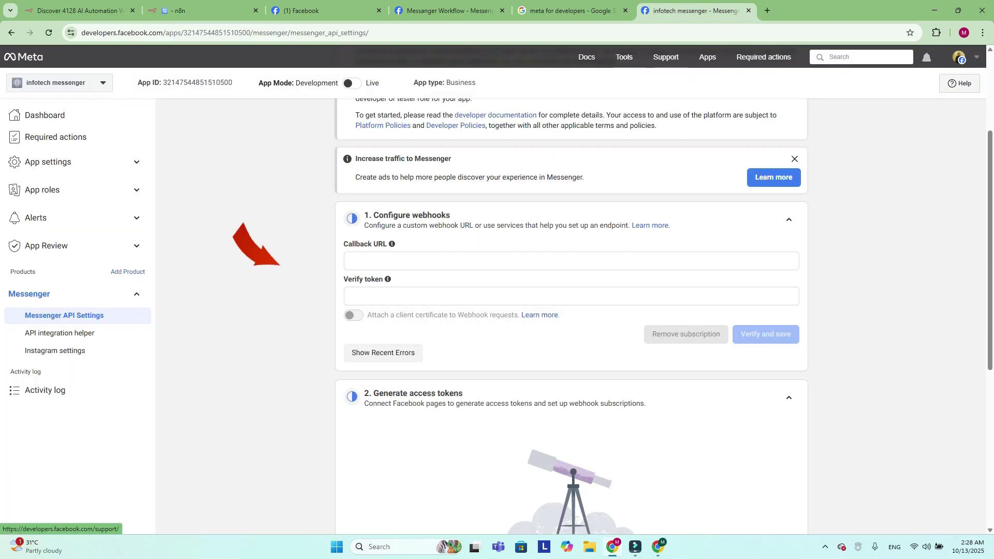
{"action": "mouse_move", "coordinate": [392, 243]}
{"action": "left_click", "coordinate": [362, 261]}
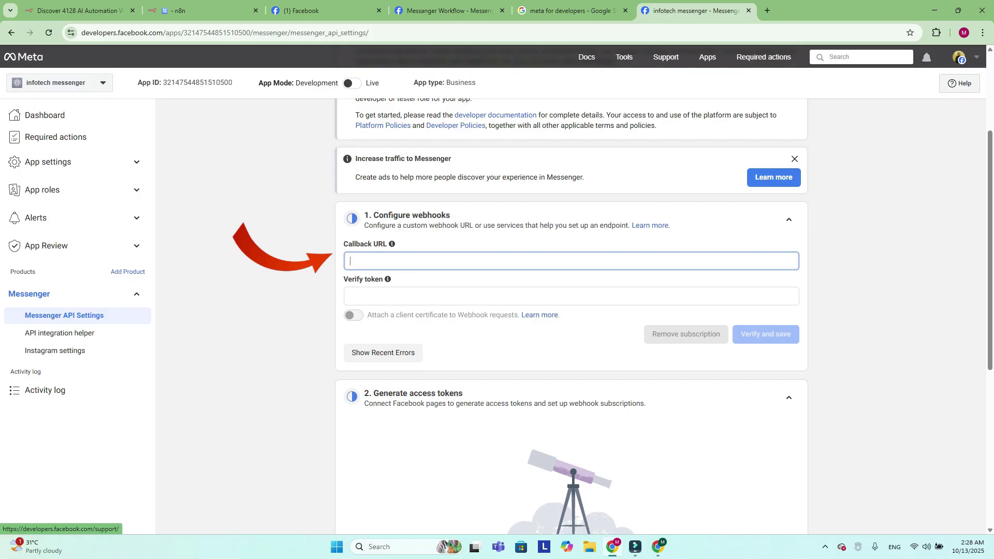
{"action": "key", "text": "ctrl+v"}
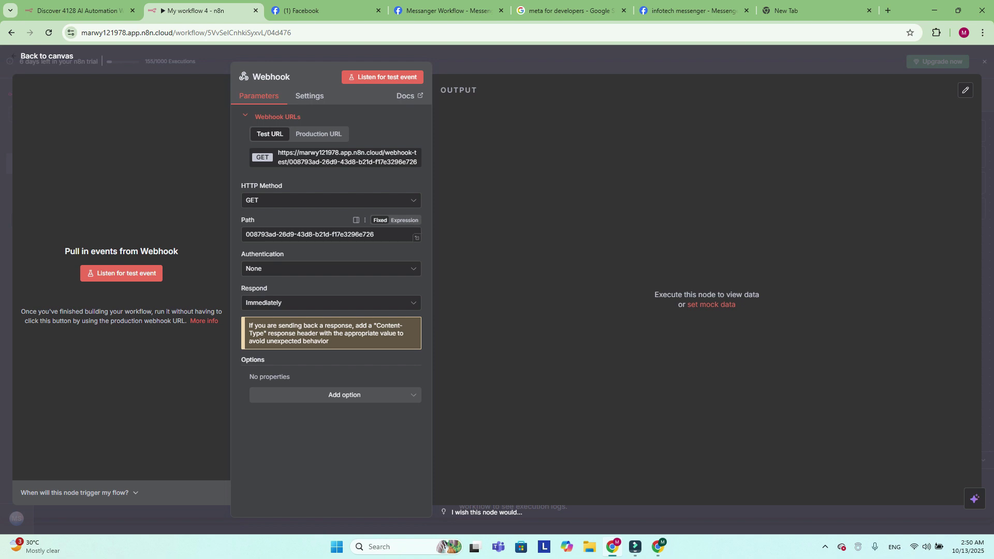
Replace the Webhook path with messengern8n and copy the updated test URL
{"action": "left_click_drag", "start_coordinate": [375, 235], "coordinate": [246, 234]}
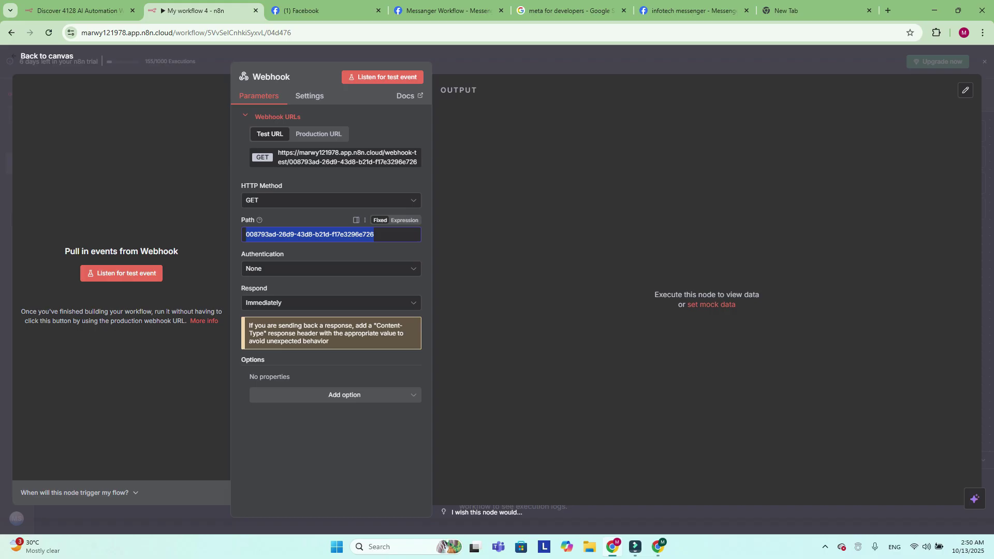
{"action": "type", "text": "mess"}
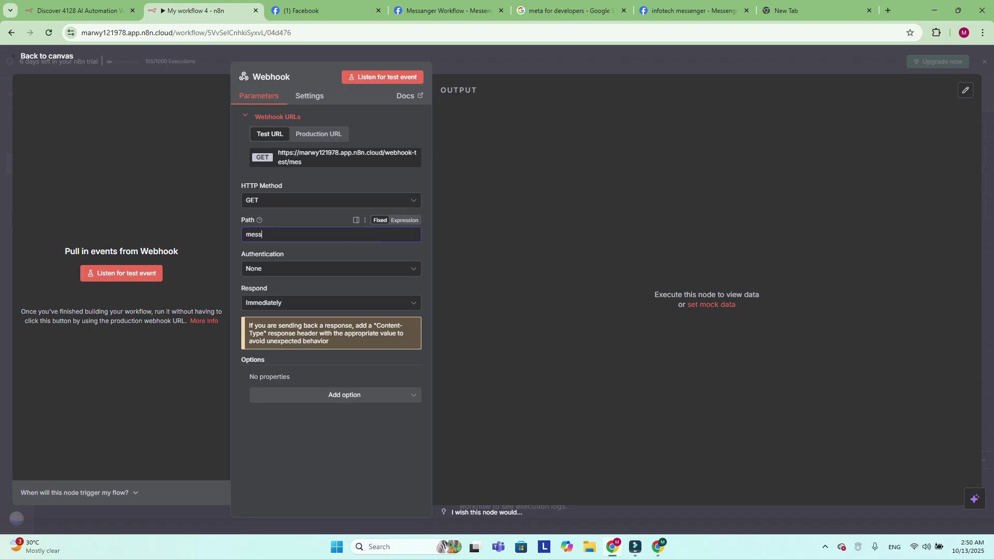
{"action": "type", "text": "engern8n"}
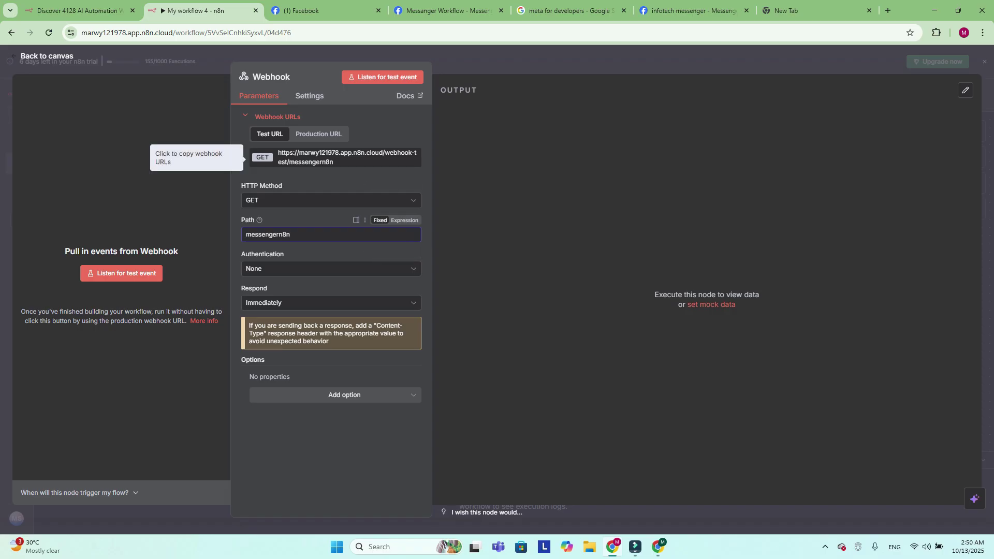
{"action": "left_click", "coordinate": [336, 157]}
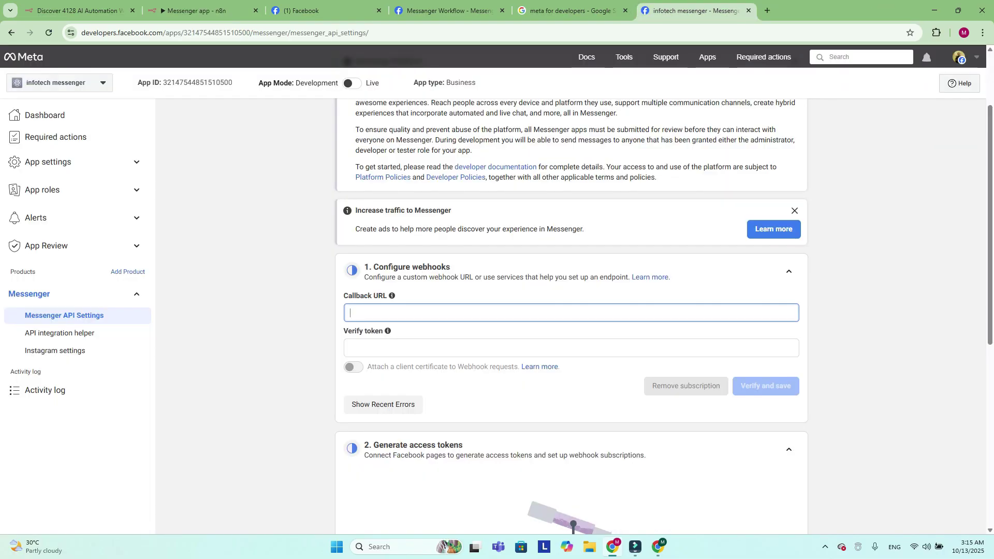
Paste the n8n test URL as Callback URL, paste the verify token, and submit for verification
{"action": "key", "text": "ctrl+v"}
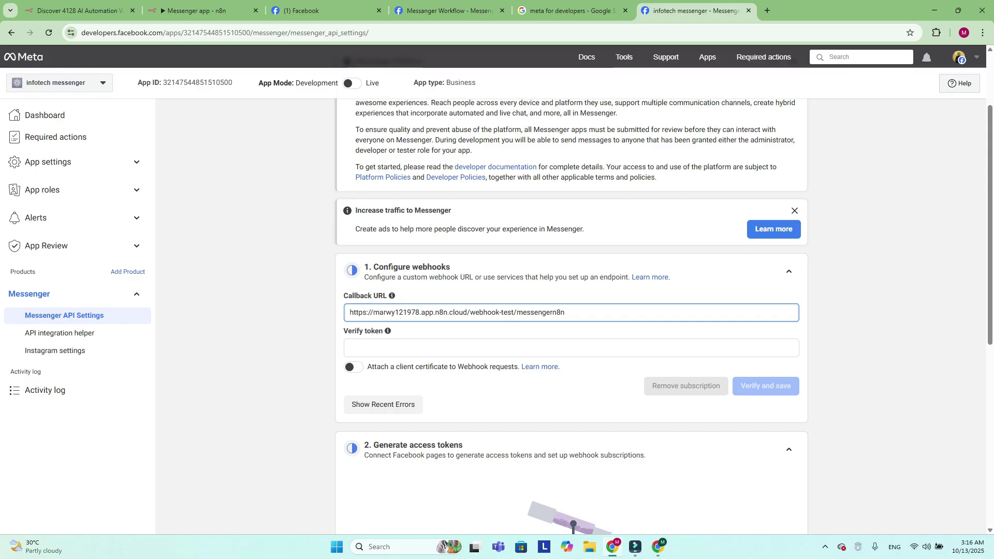
{"action": "left_click", "coordinate": [571, 348]}
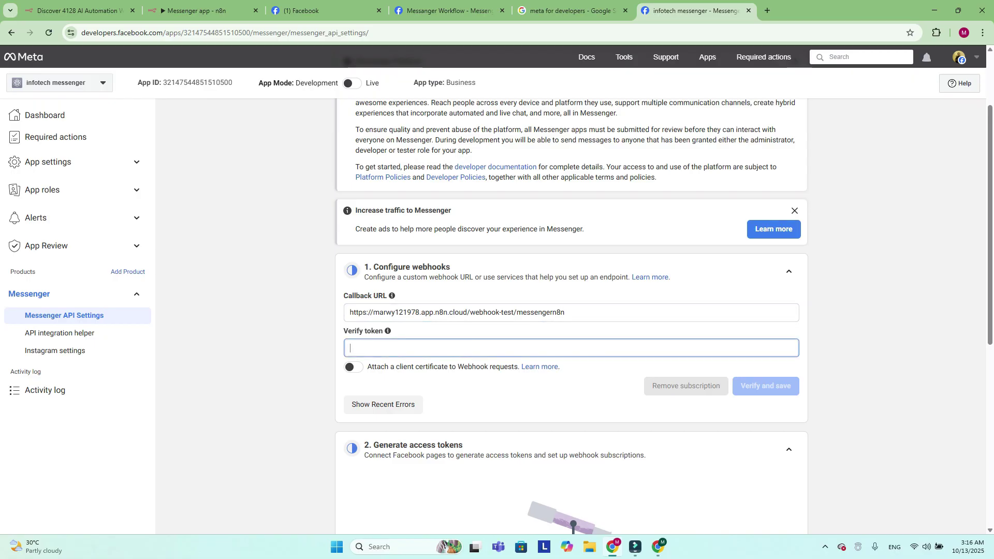
{"action": "key", "text": "ctrl+v"}
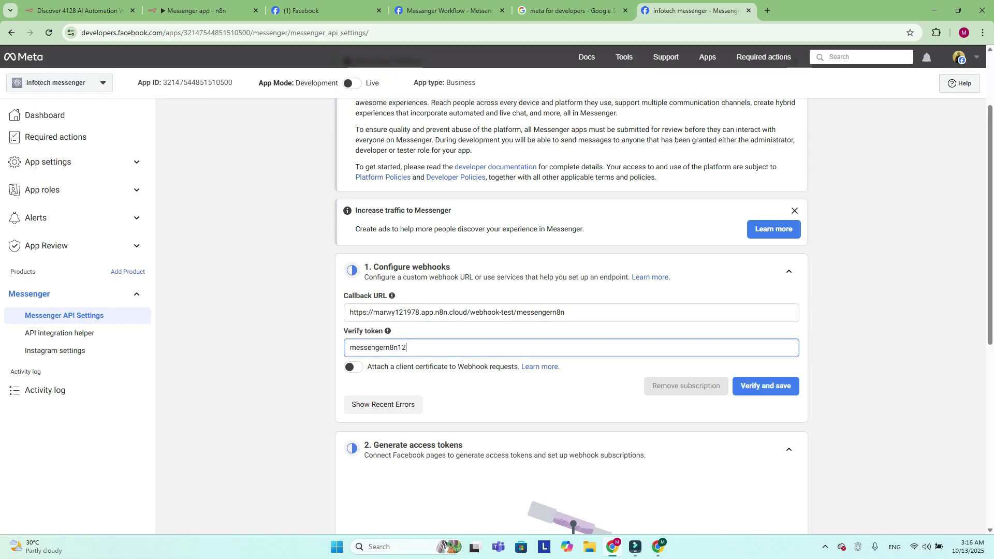
{"action": "key", "text": "Return"}
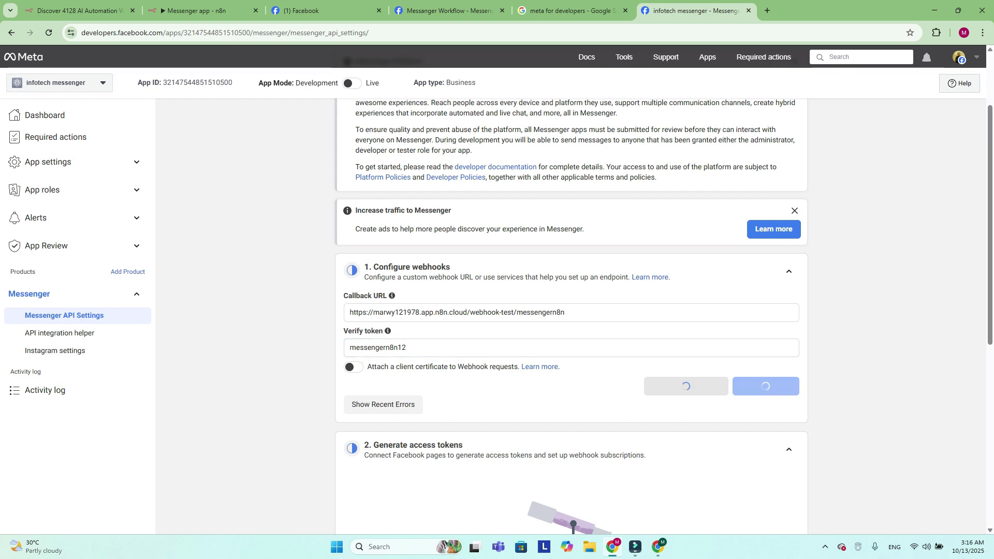
{"action": "mouse_move", "coordinate": [392, 328]}
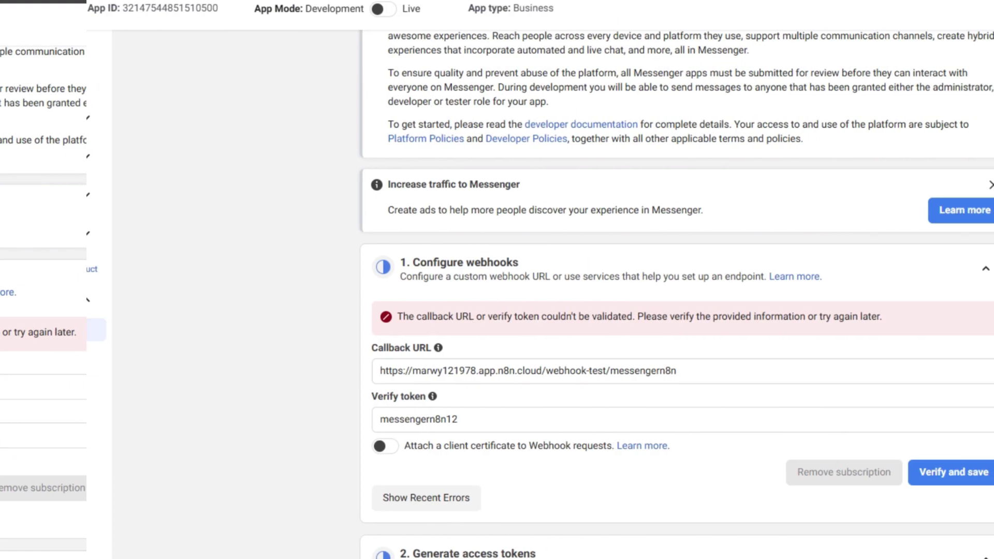
Resend Meta's verification so the listening Webhook node captures the GET request with hub.mode subscribe
{"action": "key", "text": "Return"}
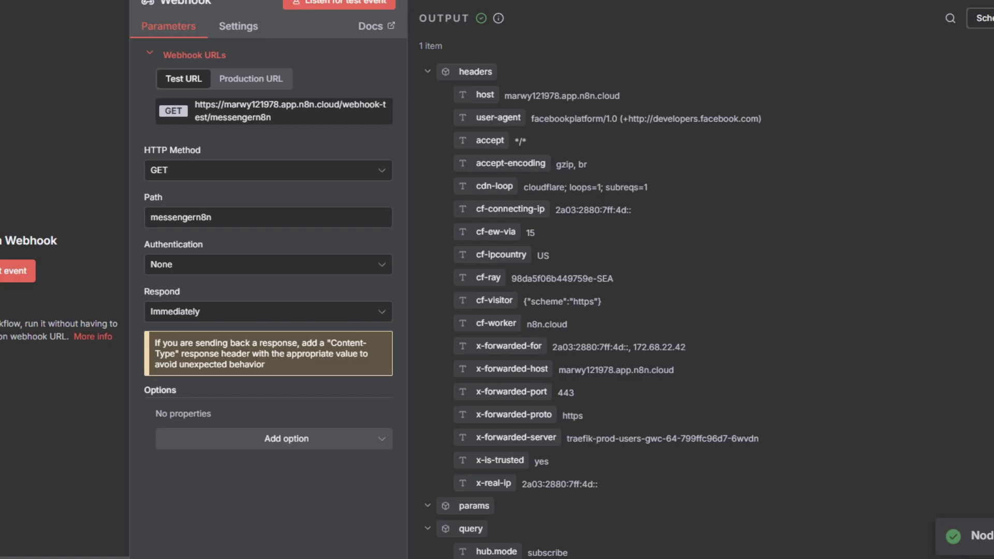
Review the captured hub.challenge and verify token query values, then return to the canvas
{"action": "scroll", "coordinate": [699, 310], "scroll_direction": "down", "scroll_amount": 3}
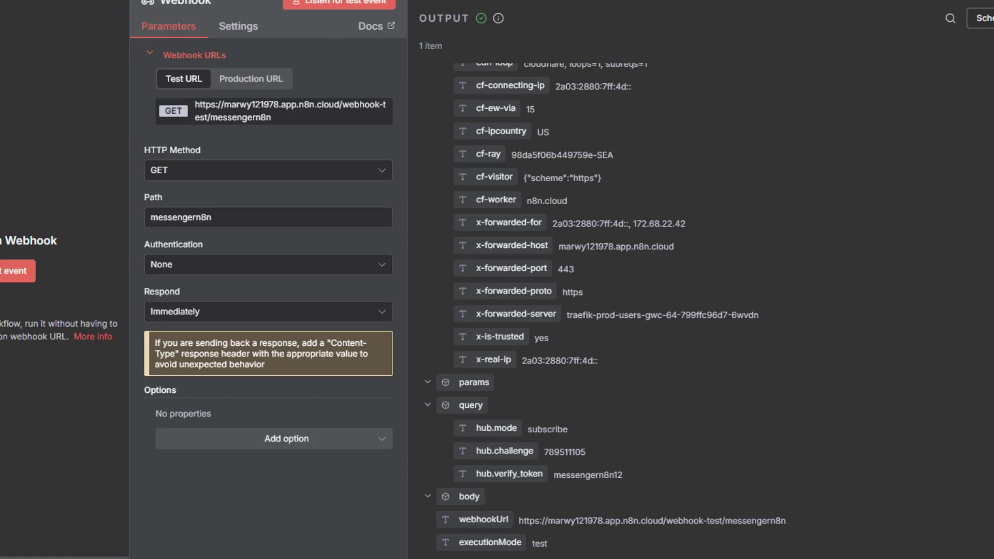
{"action": "key", "text": "Escape"}
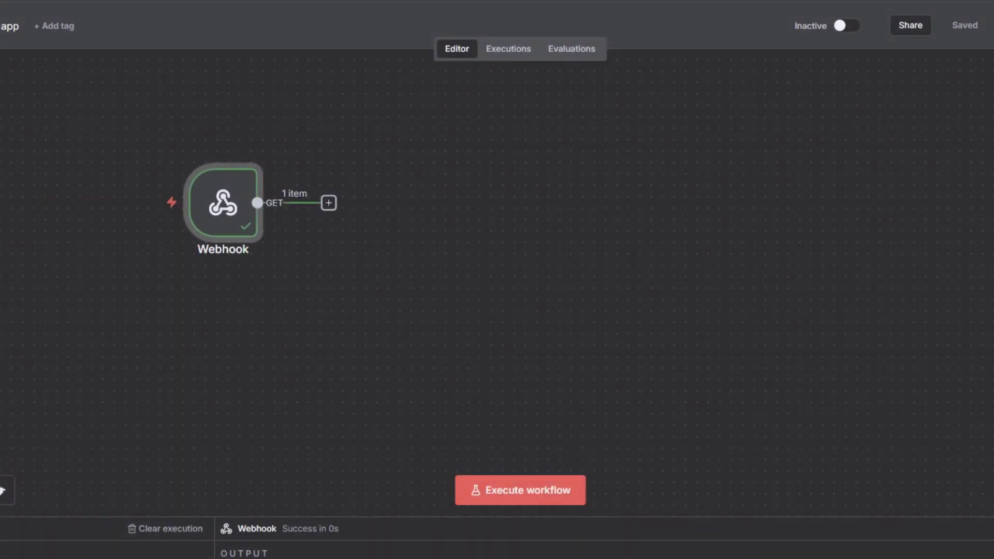
Add a Respond to Webhook node after the Webhook with Respond With set to Text
{"action": "key", "text": "Tab"}
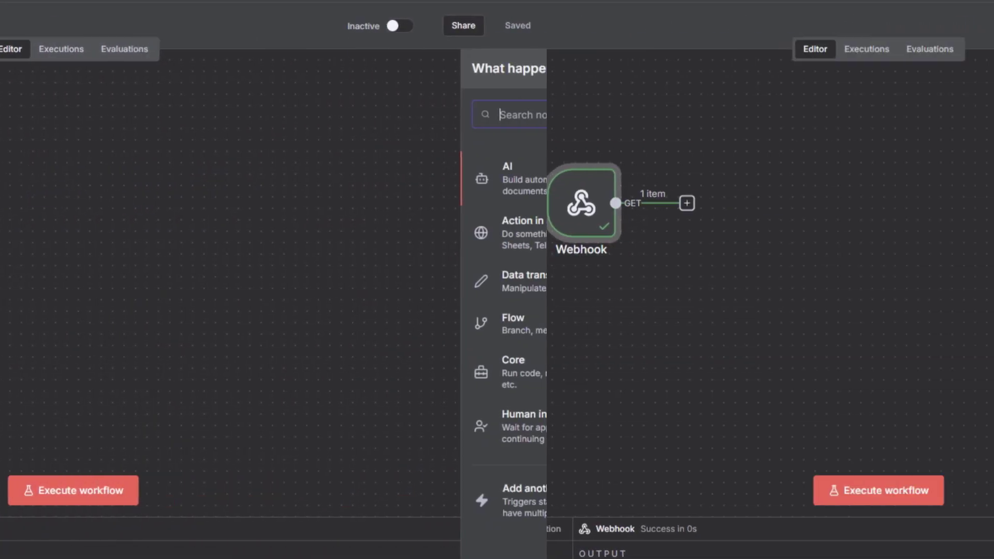
{"action": "type", "text": "respond to "}
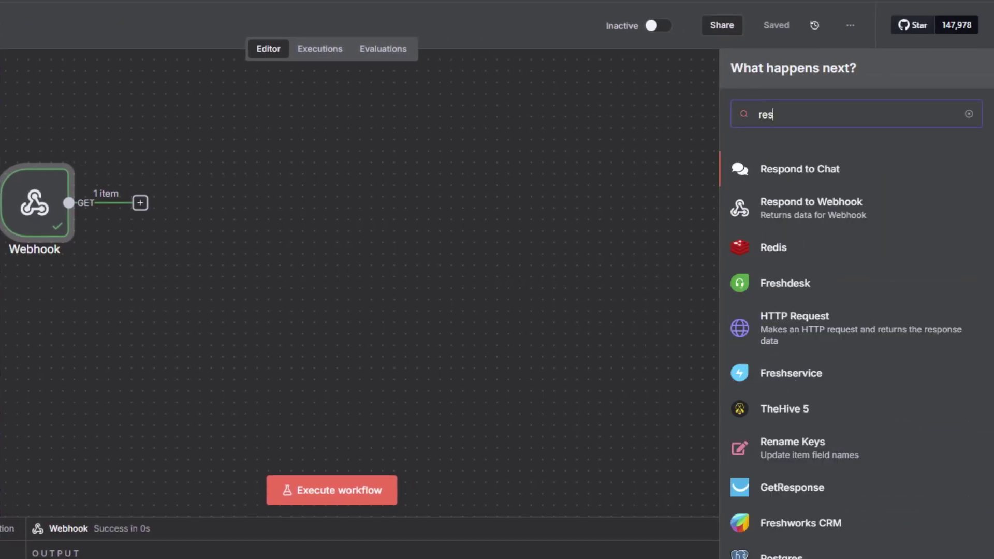
{"action": "type", "text": "web"}
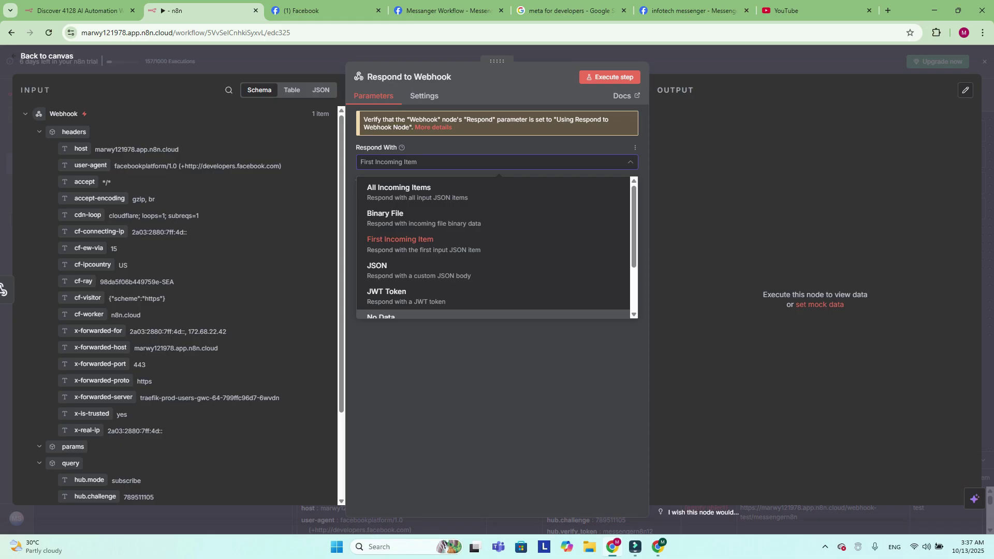
{"action": "type", "text": "text"}
{"action": "key", "text": "Return"}
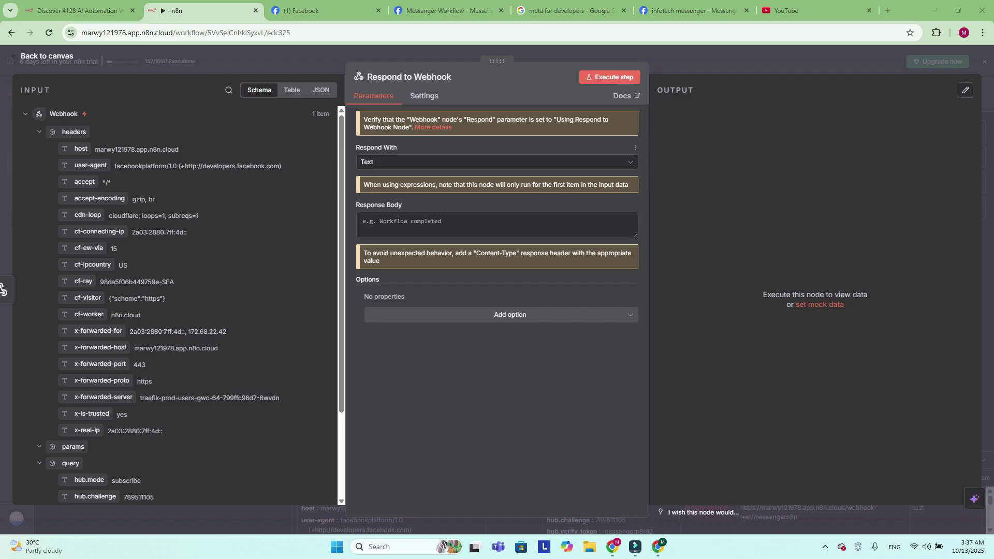
{"action": "left_click", "coordinate": [361, 162]}
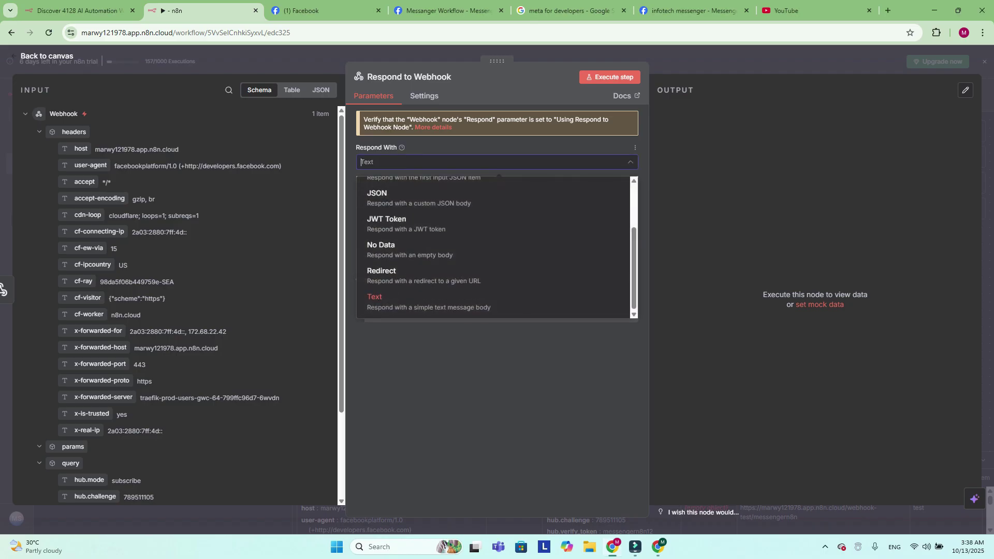
{"action": "key", "text": "Escape"}
Set the Response Body expression to the hub.challenge query value and execute the step
{"action": "left_click", "coordinate": [363, 221]}
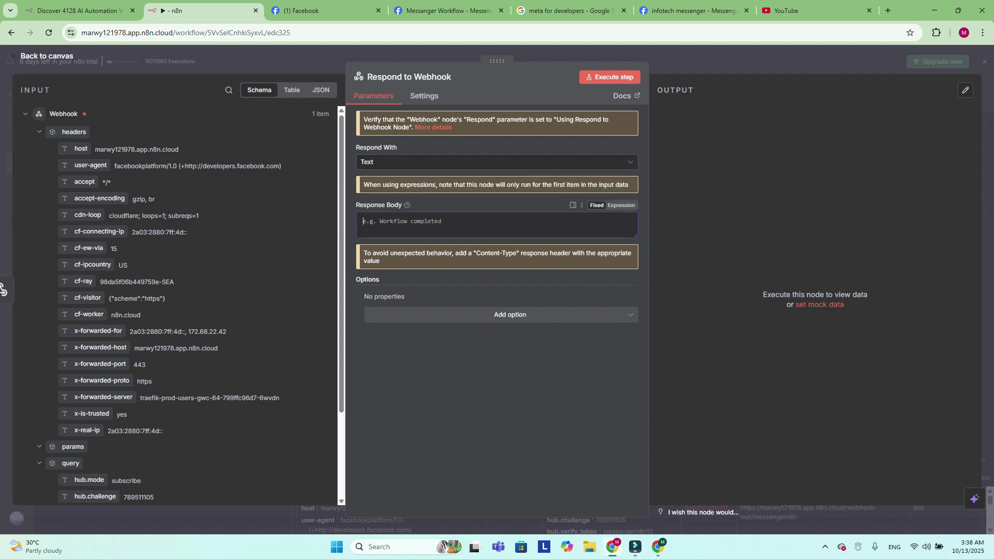
{"action": "left_click", "coordinate": [621, 205]}
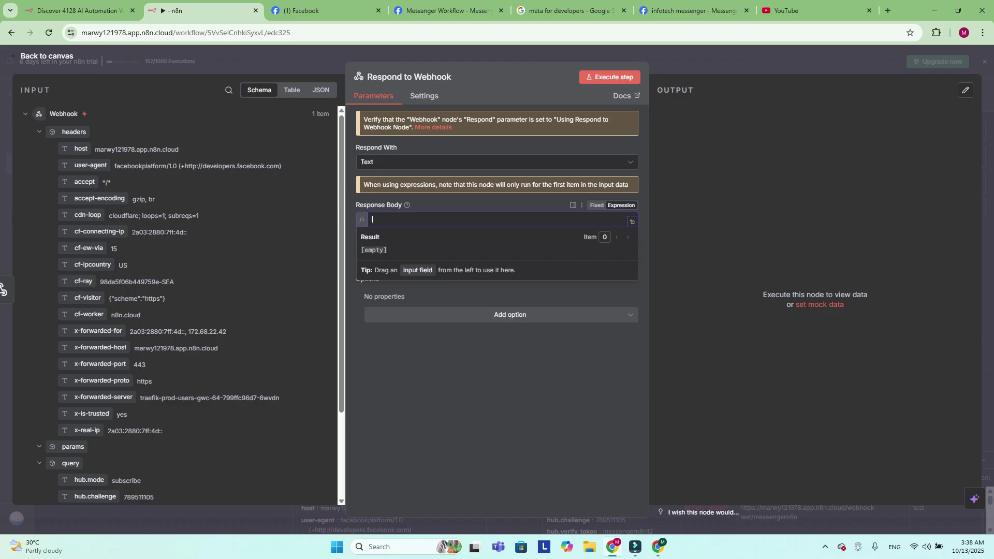
{"action": "scroll", "coordinate": [88, 264], "scroll_direction": "down", "scroll_amount": 2}
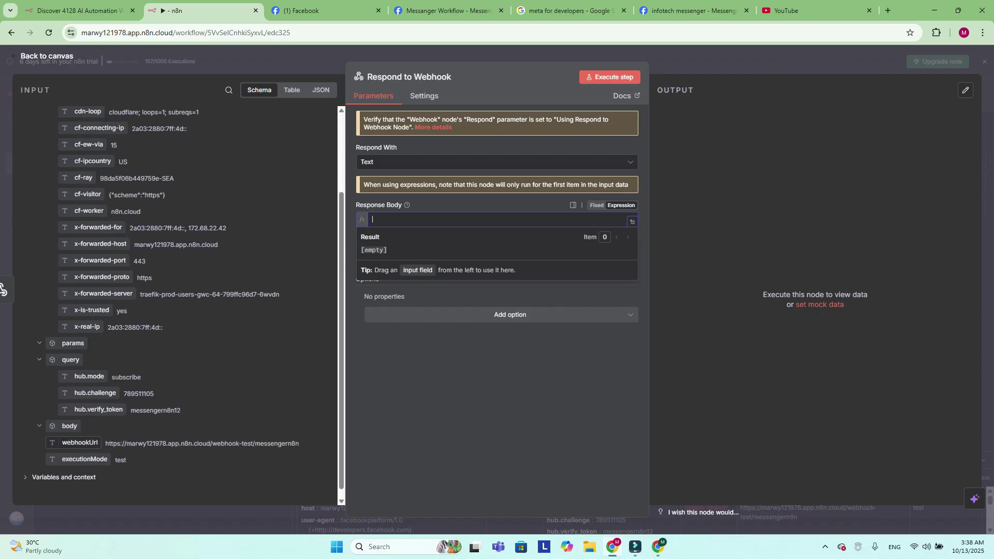
{"action": "left_click_drag", "start_coordinate": [95, 393], "coordinate": [456, 223]}
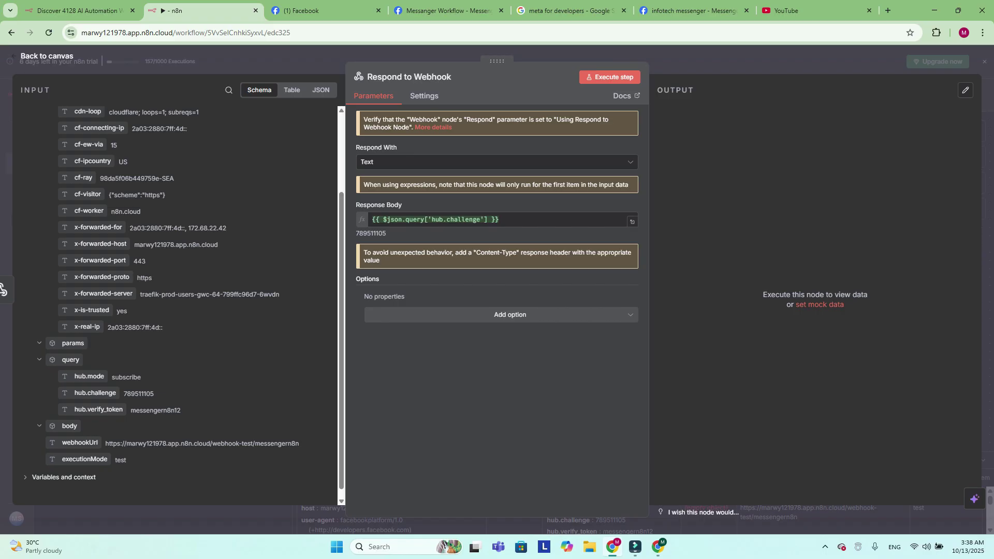
{"action": "left_click", "coordinate": [610, 77]}
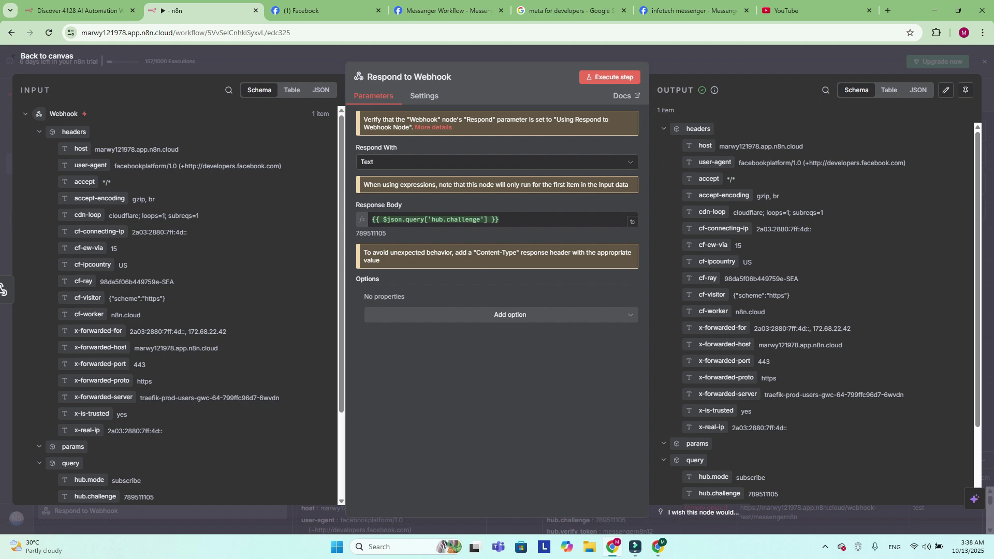
{"action": "key", "text": "Escape"}
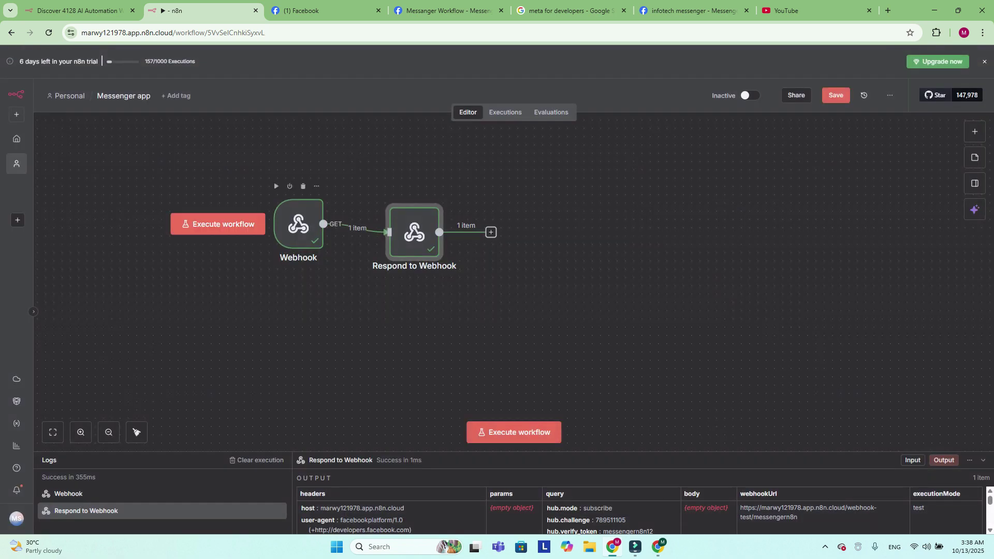
Set the Webhook node to respond using the 'Respond to Webhook' Node
{"action": "double_click", "coordinate": [298, 223]}
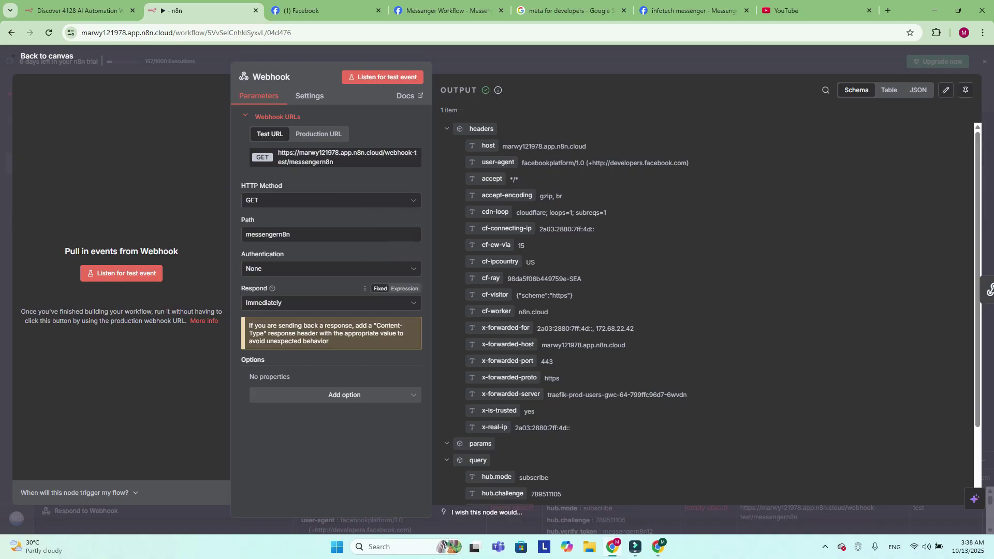
{"action": "left_click", "coordinate": [290, 303]}
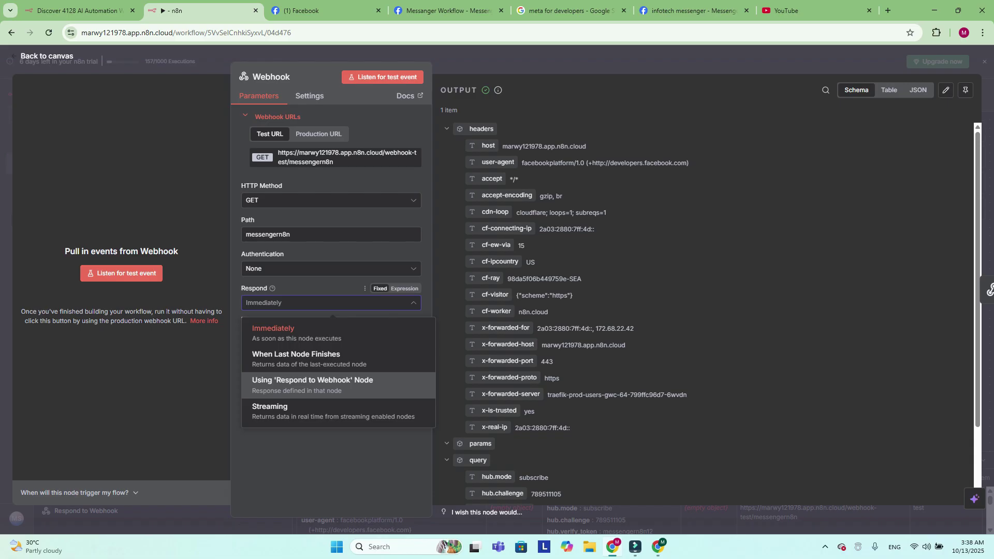
{"action": "left_click", "coordinate": [312, 384]}
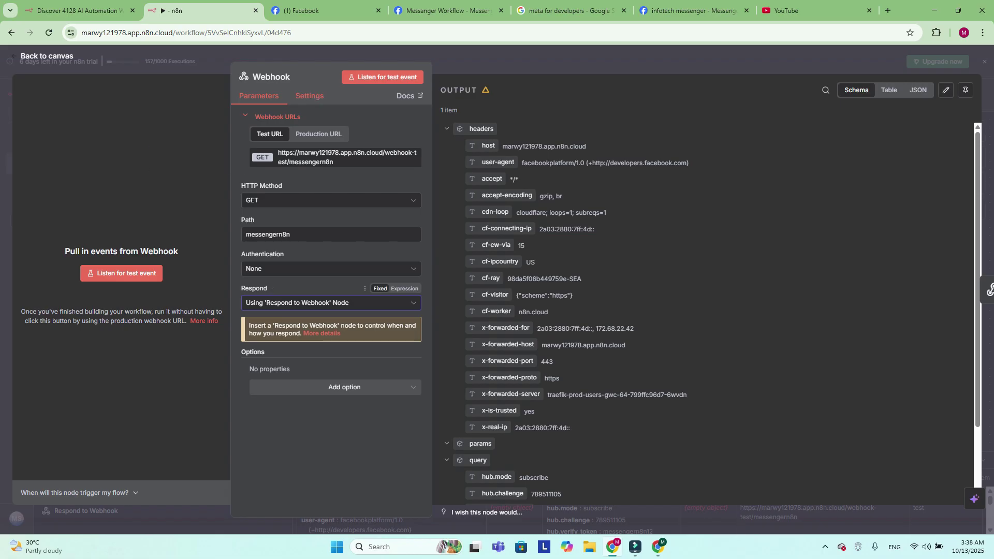
Enable Allow Multiple HTTP Methods in the Webhook settings so it accepts GET and POST
{"action": "left_click", "coordinate": [310, 96]}
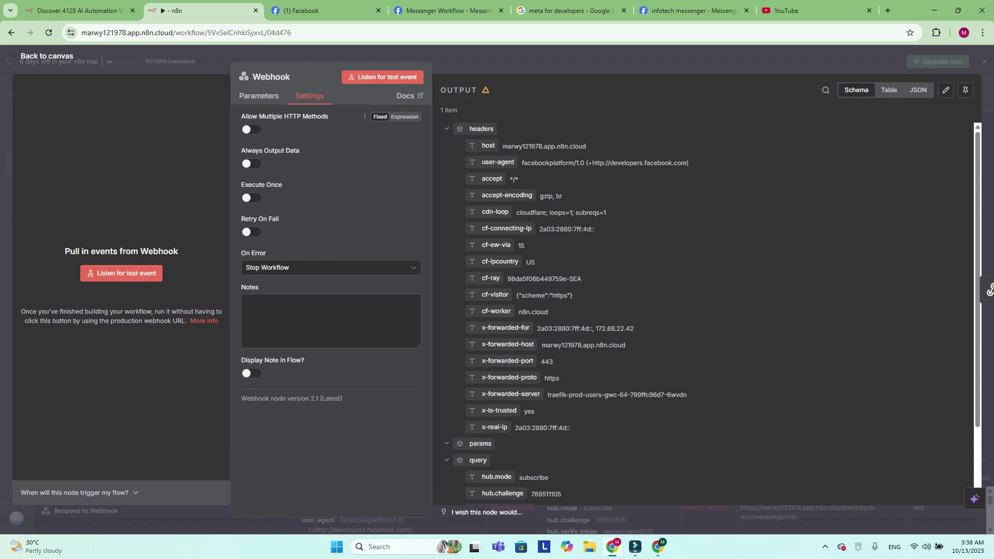
{"action": "left_click", "coordinate": [251, 130]}
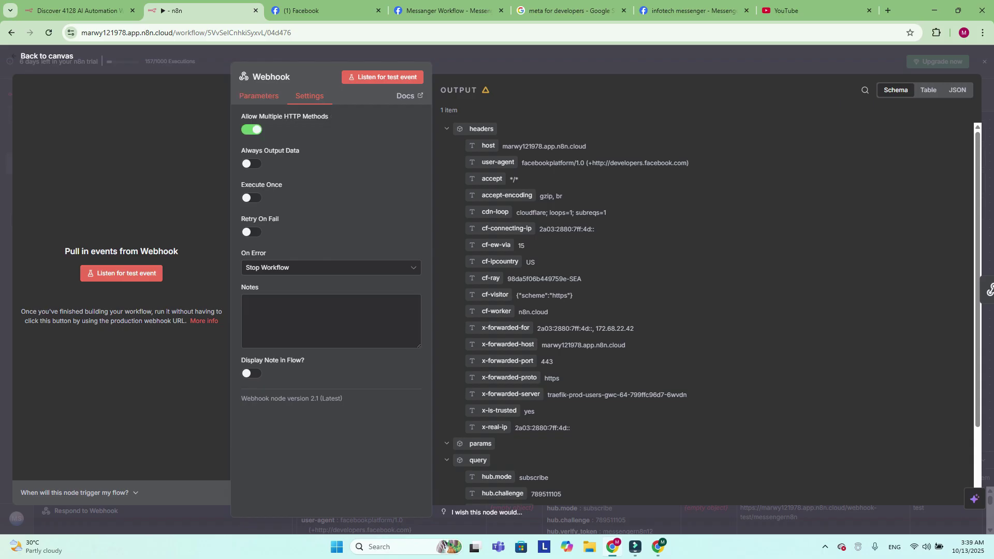
{"action": "left_click", "coordinate": [259, 96]}
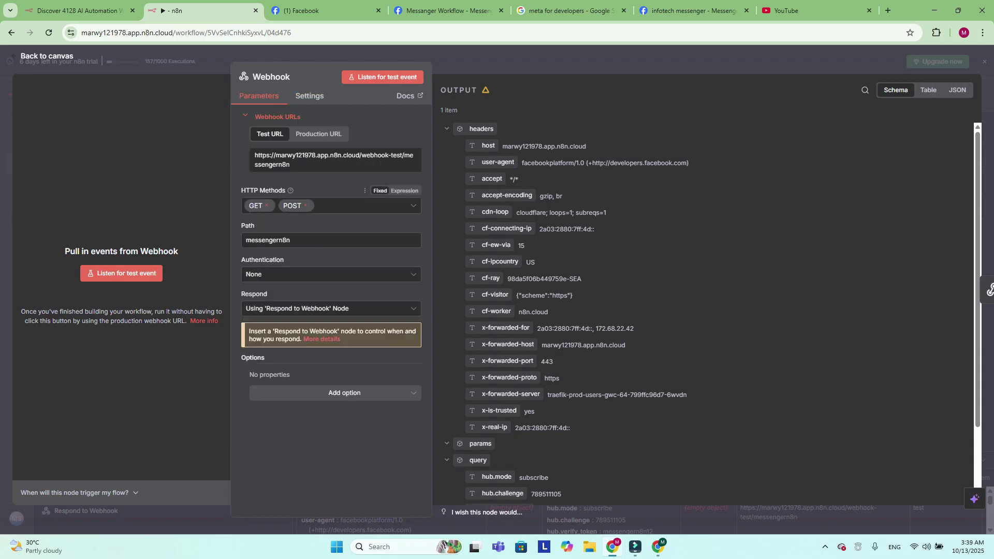